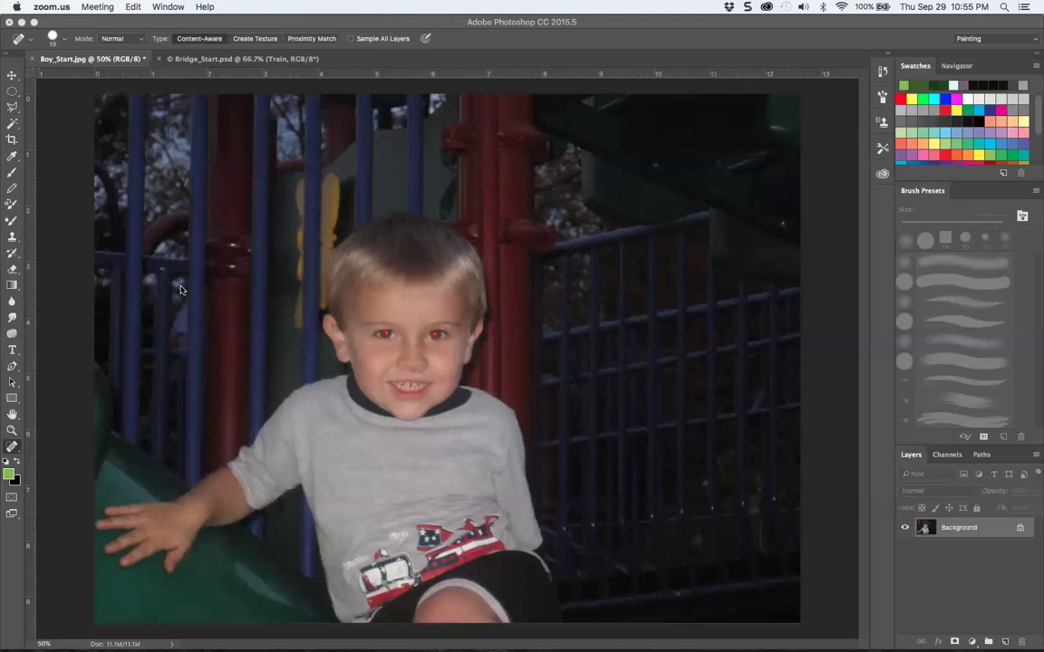
Bring Photoshop with the Boy_Start.jpg playground photo in front of zoom.us
click(361, 263)
key(super+equal)
key(super+equal)
key(super+equal)
key(super+equal)
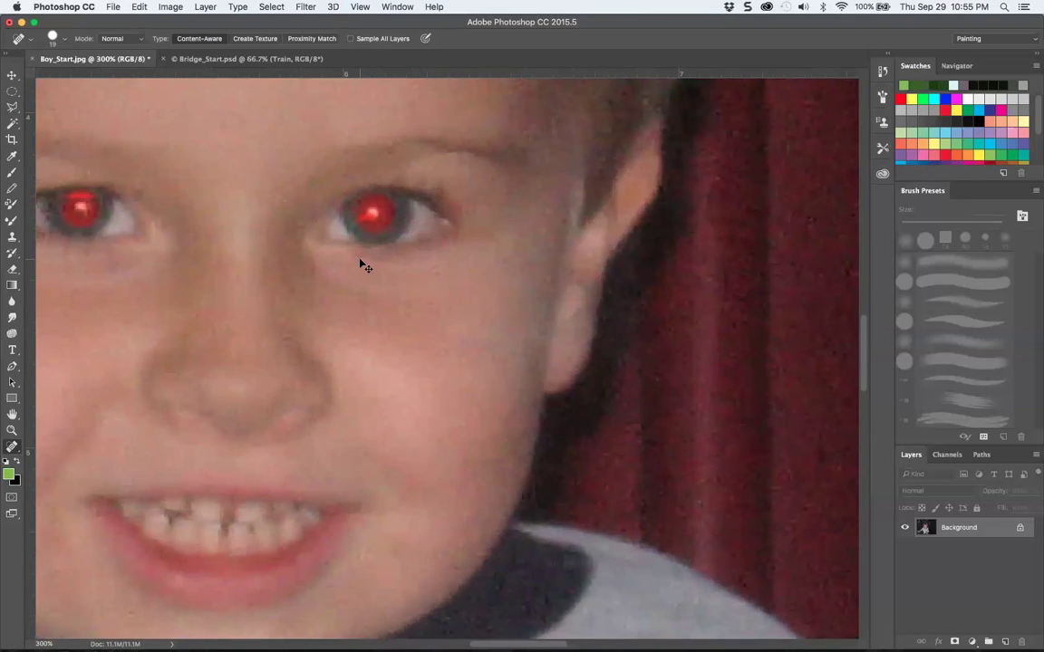
key(super+minus)
key(super+minus)
key(super+minus)
key(super+minus)
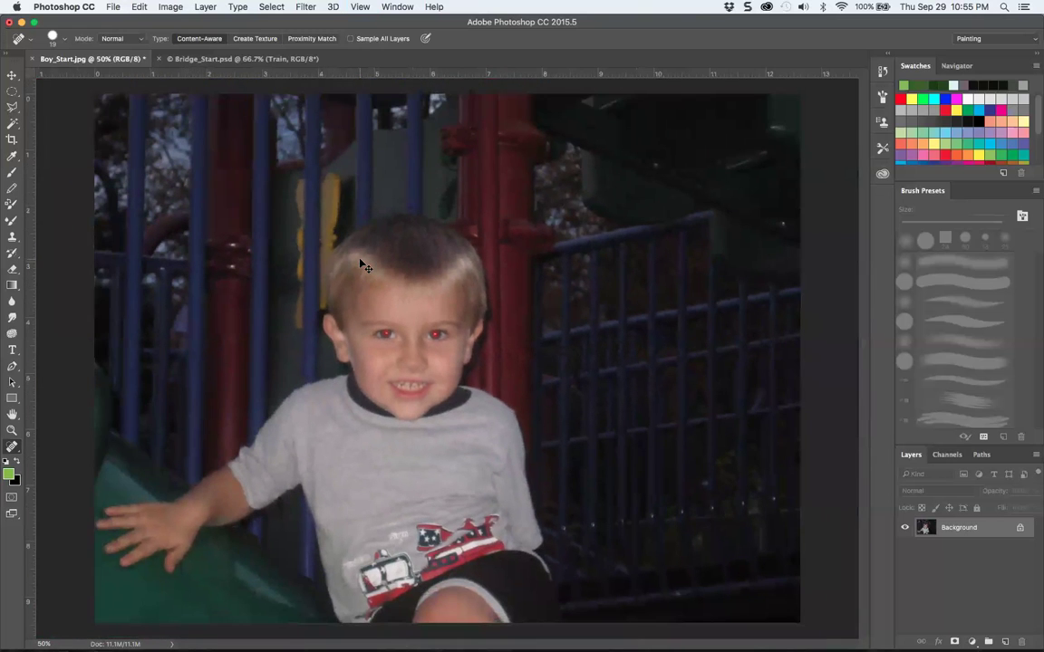
key(super+minus)
key(super+equal)
click(13, 448)
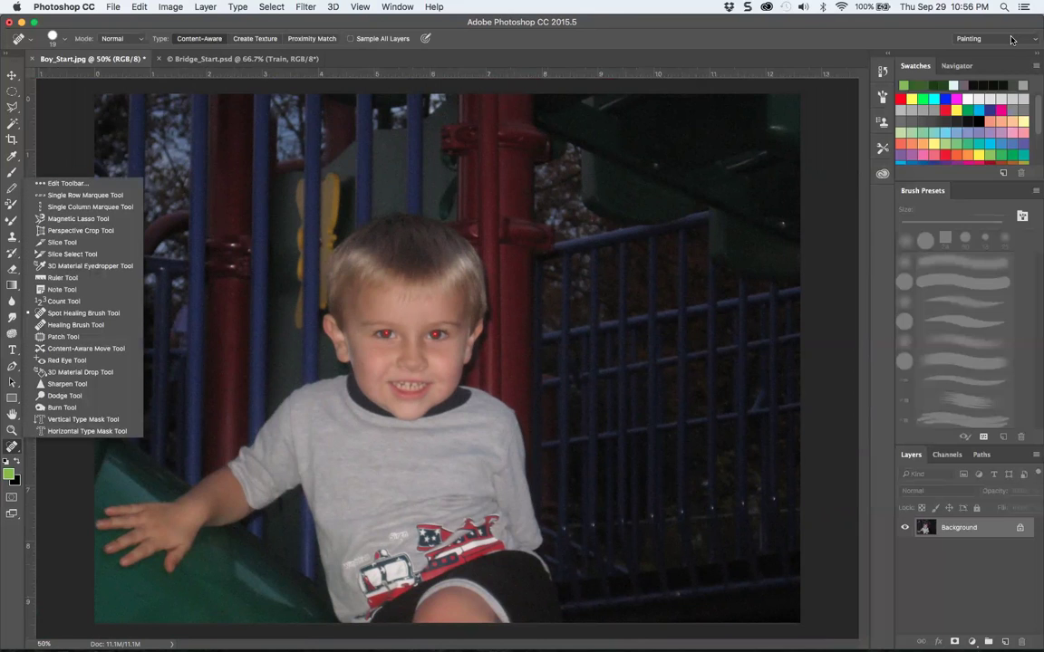
click(1012, 39)
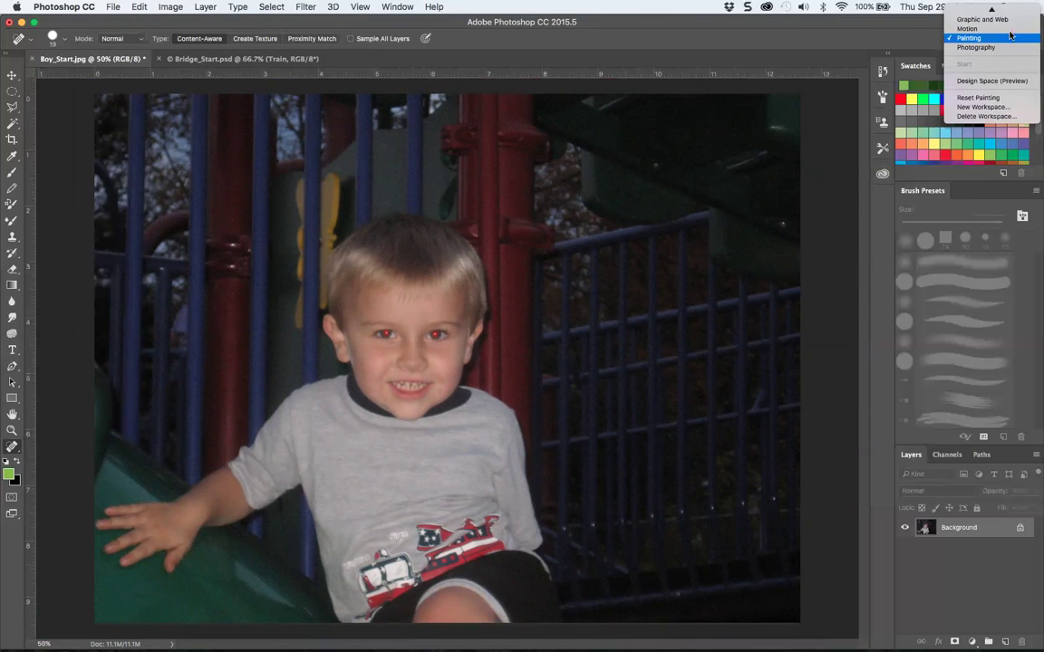
scroll(1008, 42, up, 2)
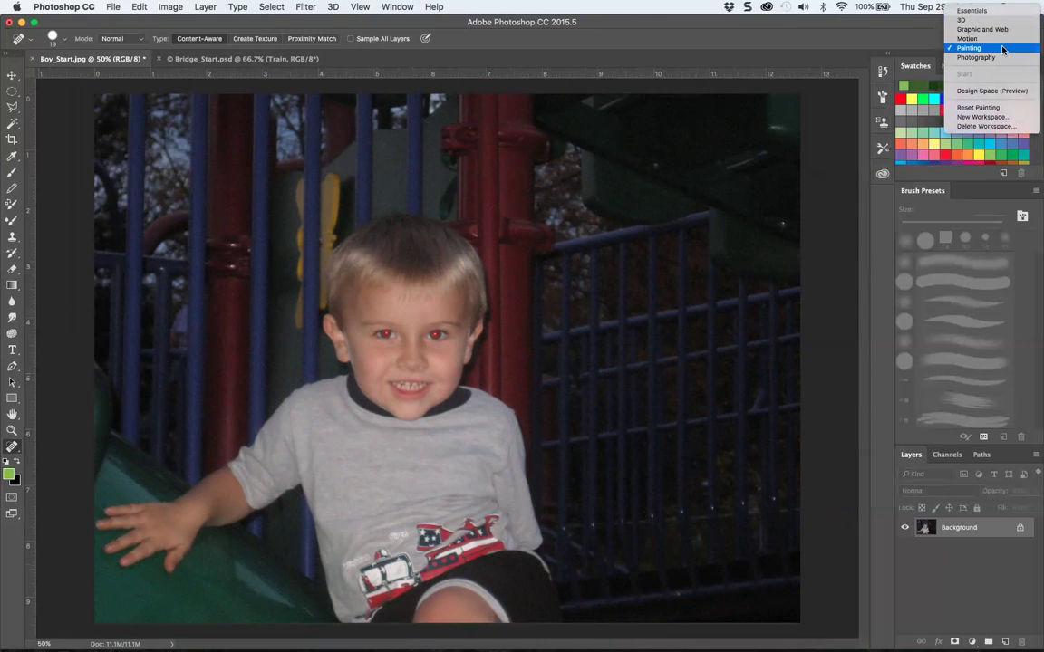
click(1004, 48)
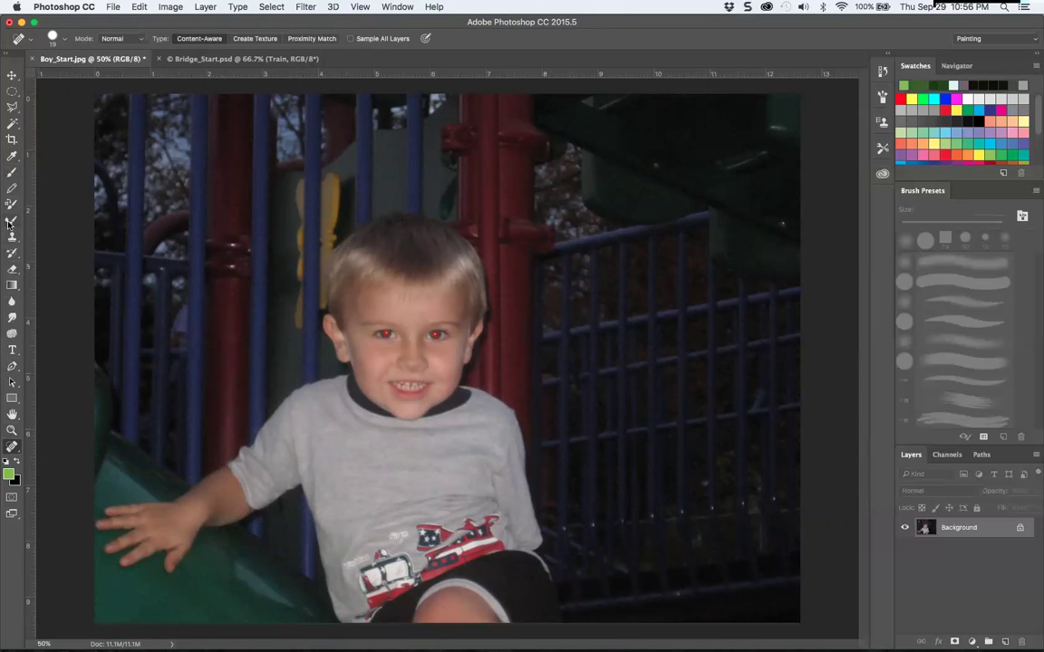
Use the Red Eye Tool from the extra-tools flyout to darken the red pupils
click(11, 448)
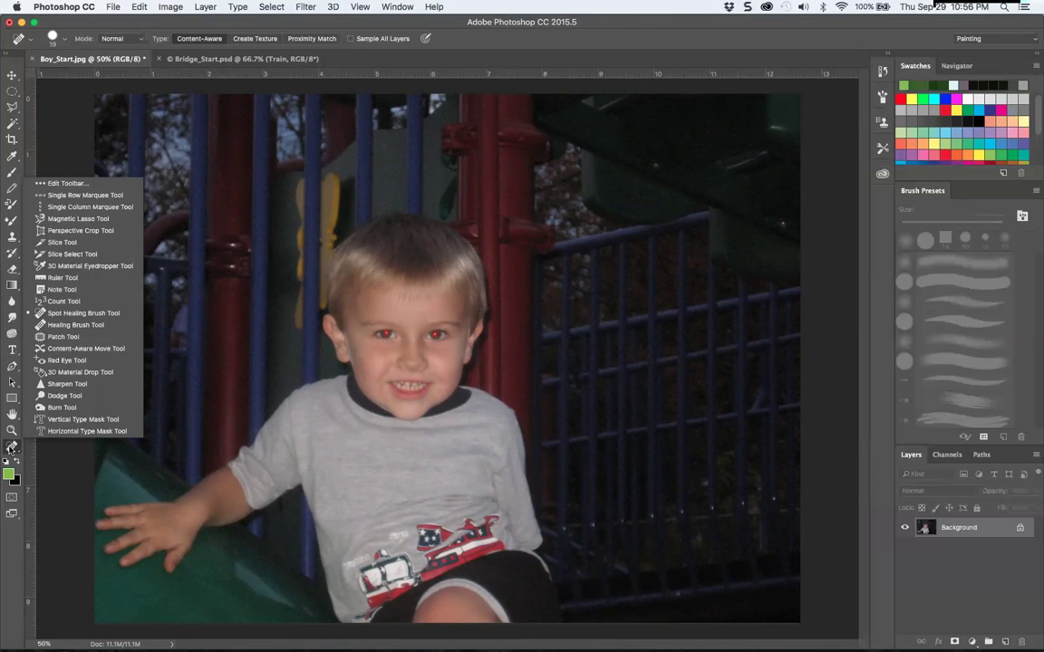
click(50, 360)
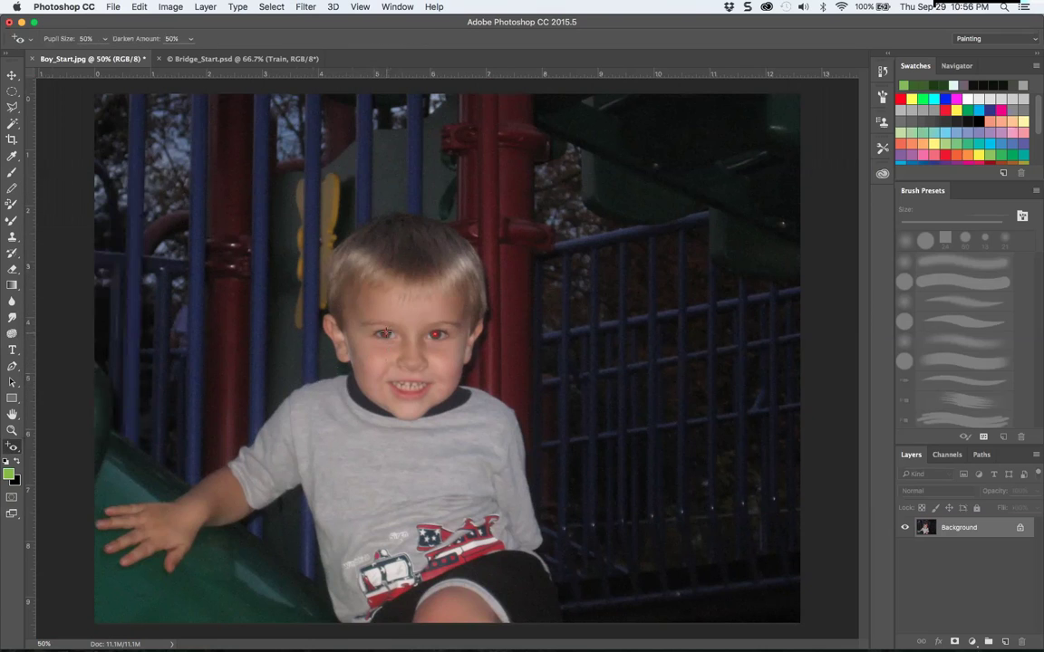
click(385, 334)
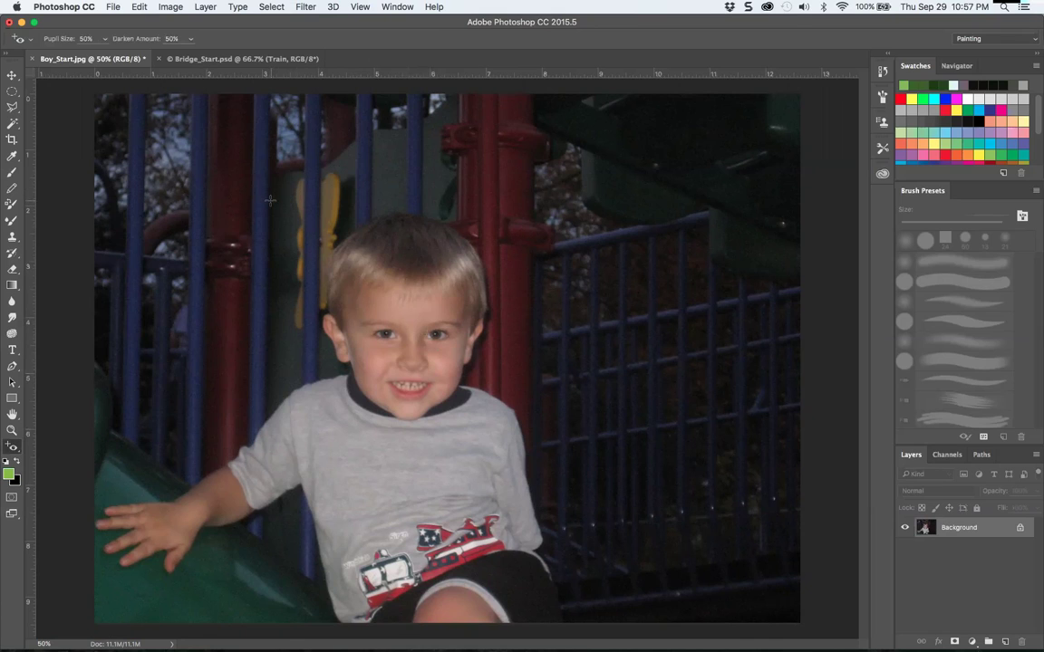
Duplicate the Background layer as a new layer named 'retouch'
right_click(976, 527)
click(933, 512)
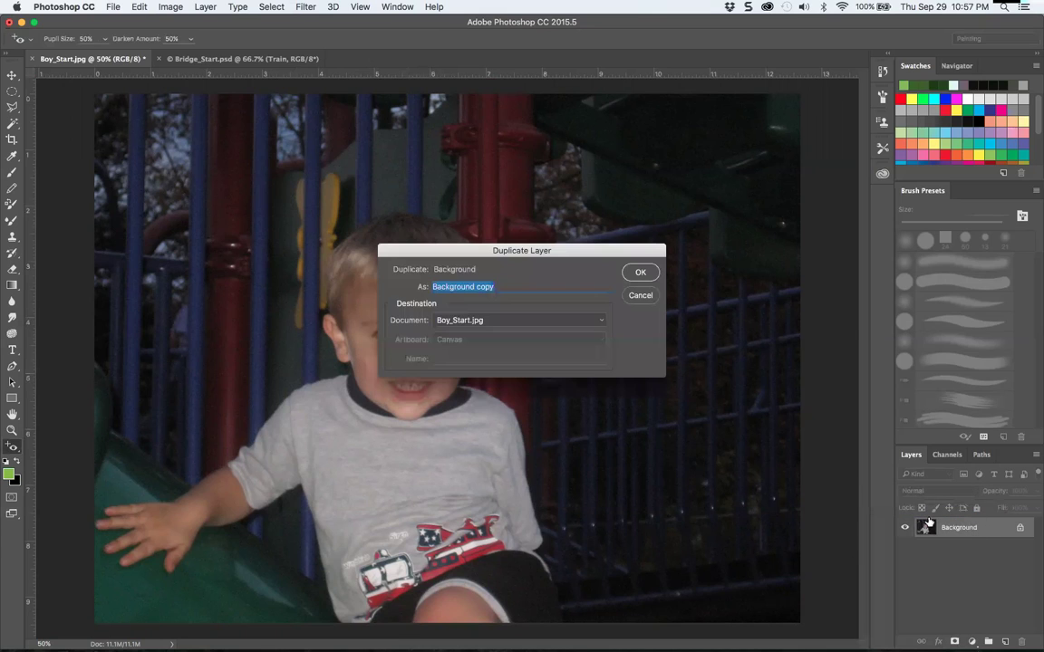
text(retouch)
key(Return)
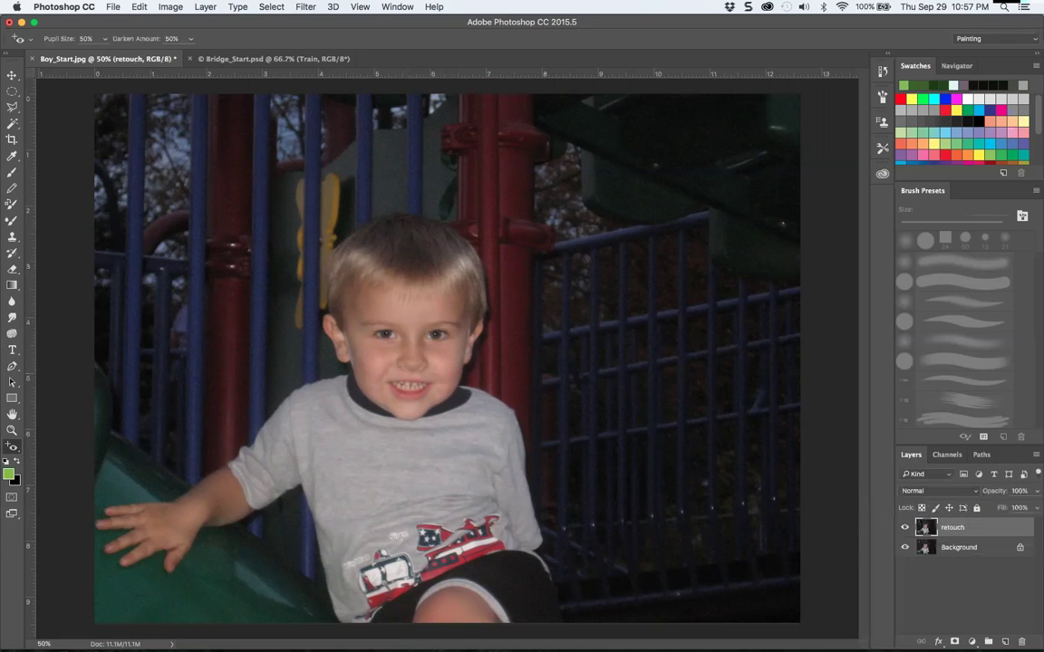
Toggle Background and retouch visibility to compare, then enlarge the Layers panel
click(909, 547)
click(905, 544)
click(907, 529)
click(907, 529)
drag(906, 445, 988, 301)
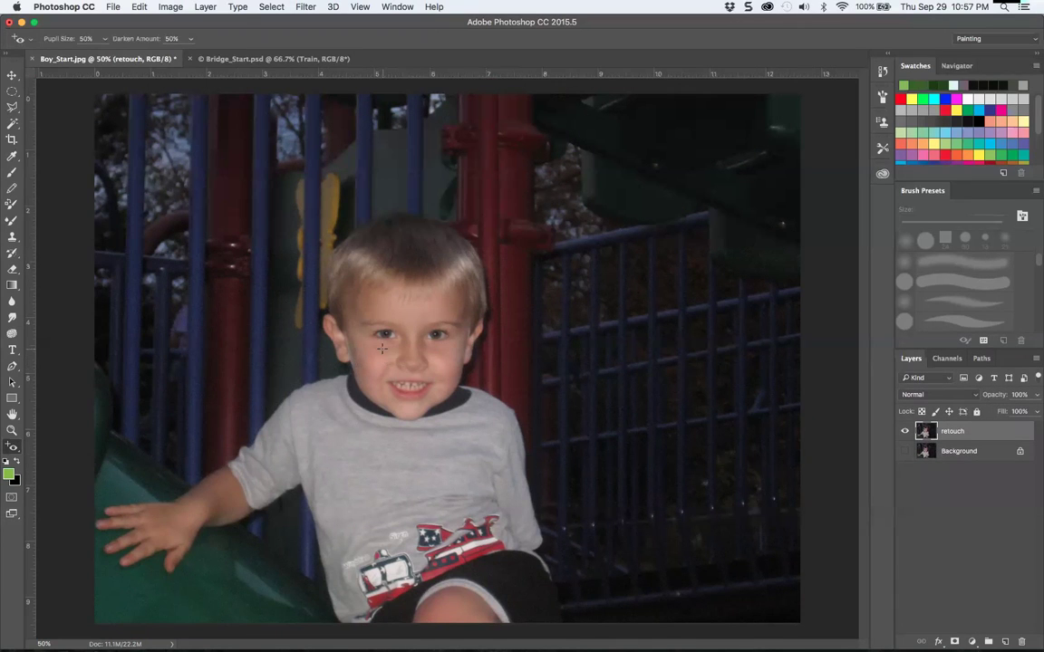
Open the Levels dialog with Cmd+L, then cancel it without changes
key(super+l)
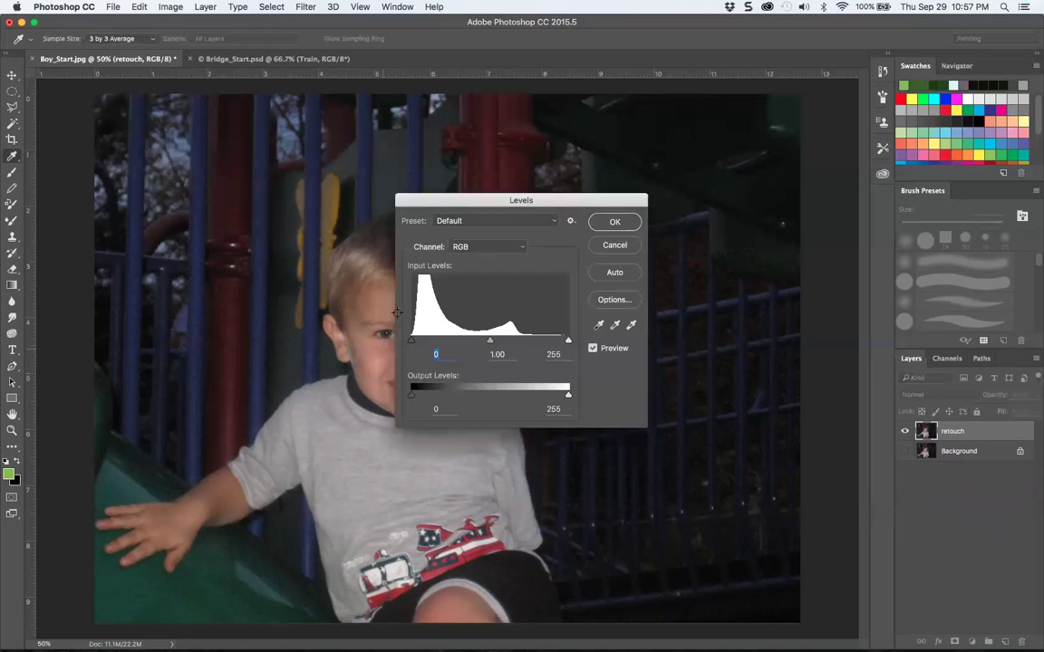
drag(473, 203, 598, 191)
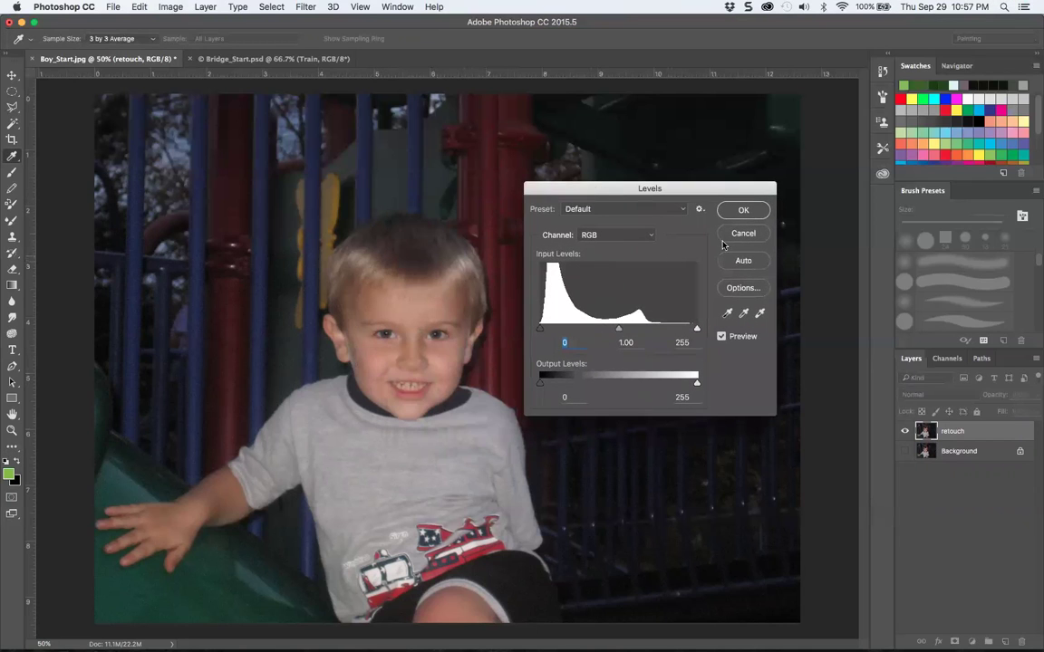
key(Escape)
Add a Levels 1 adjustment layer via Layer > New Adjustment Layer > Levels
click(205, 7)
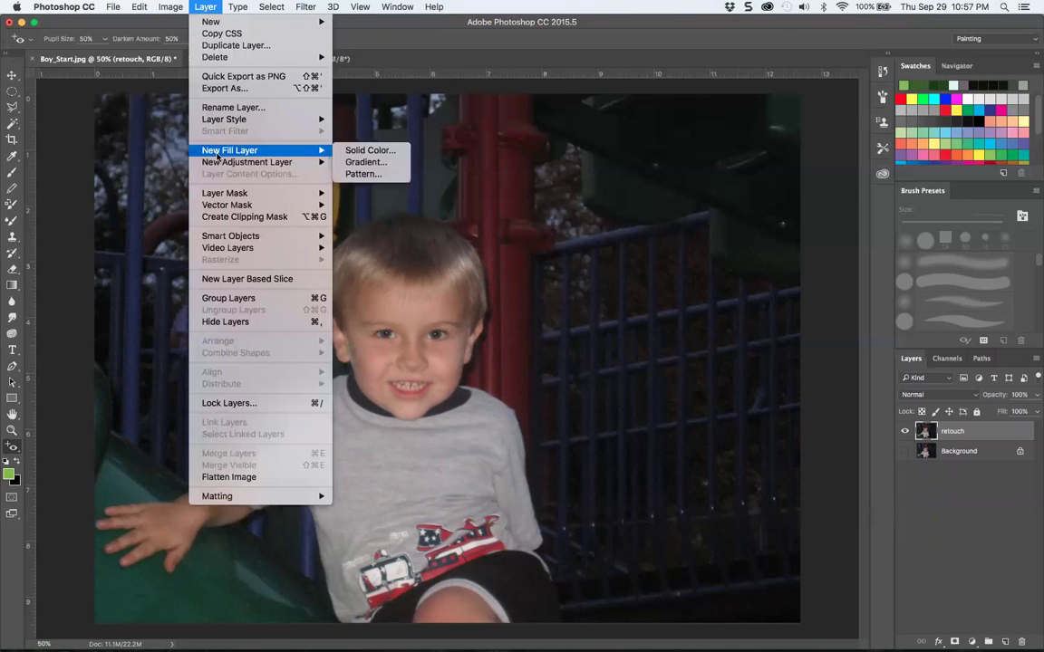
mouse_move(221, 163)
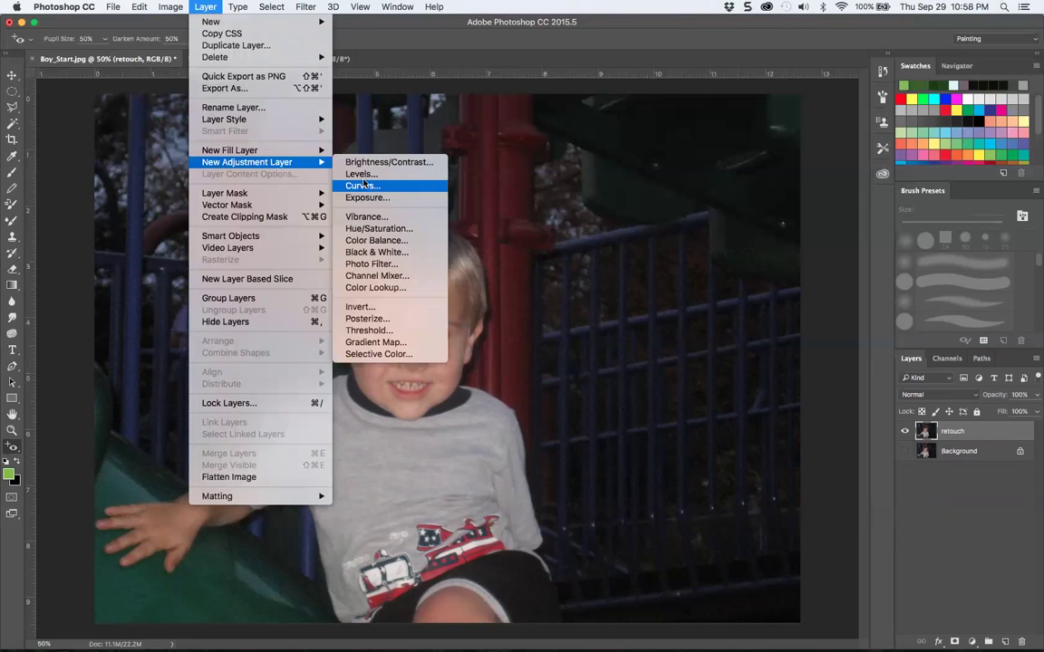
click(416, 189)
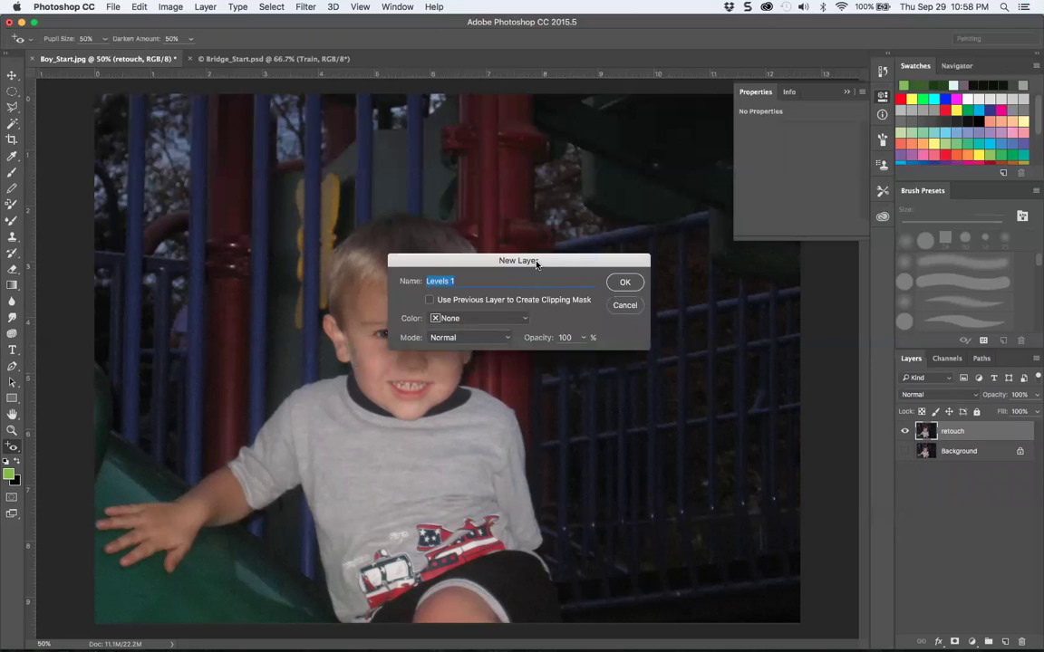
drag(536, 263, 874, 195)
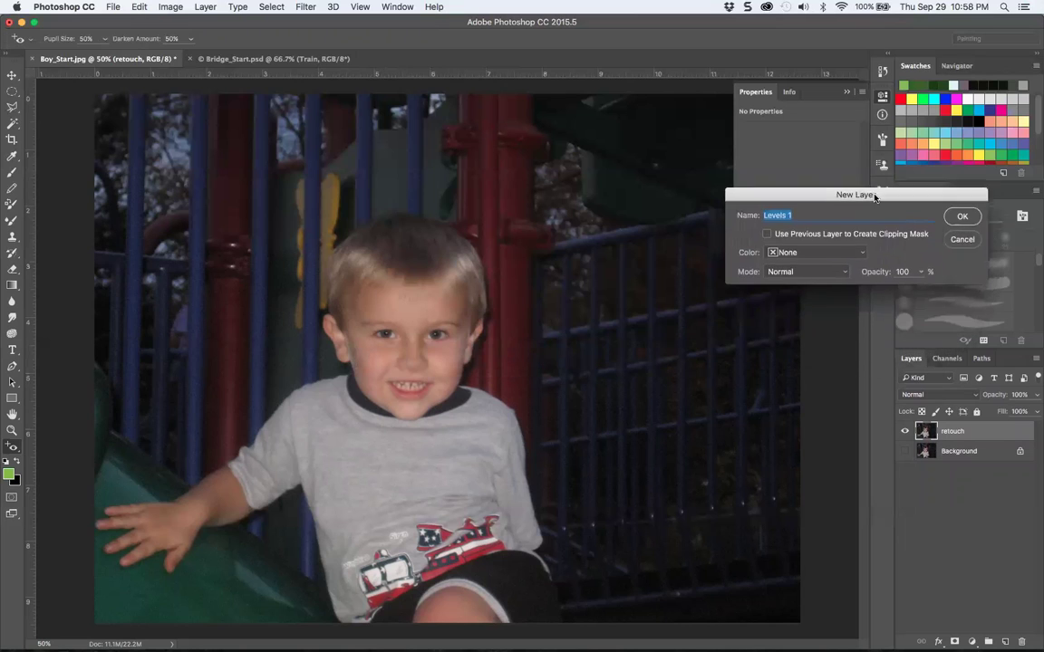
click(961, 215)
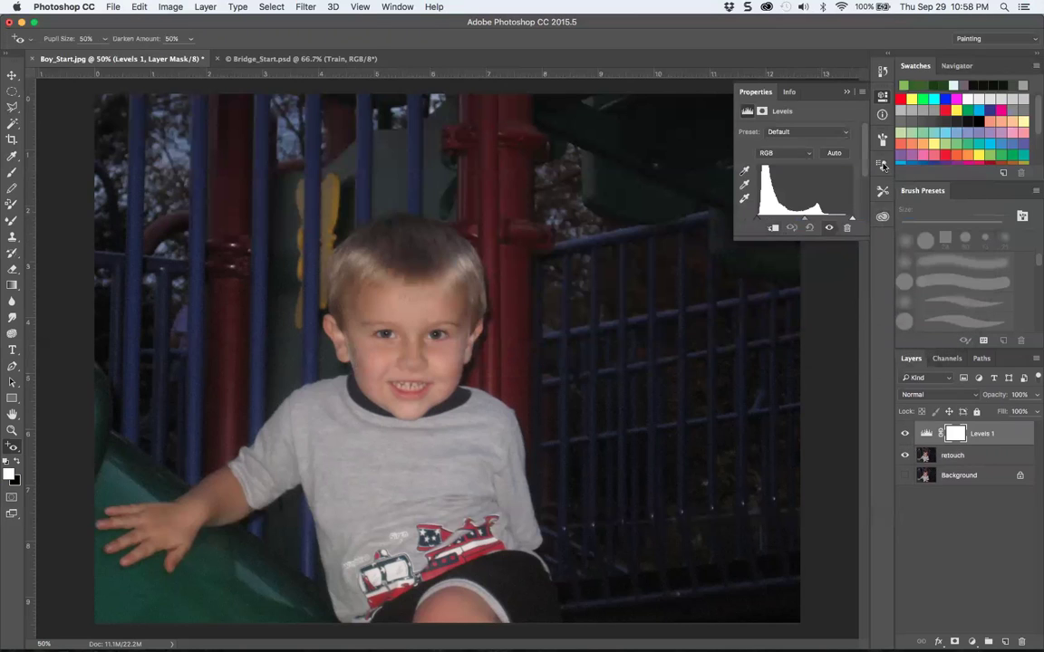
Try Levels eyedropper samples on the shirt and a dark area, undoing each
click(744, 172)
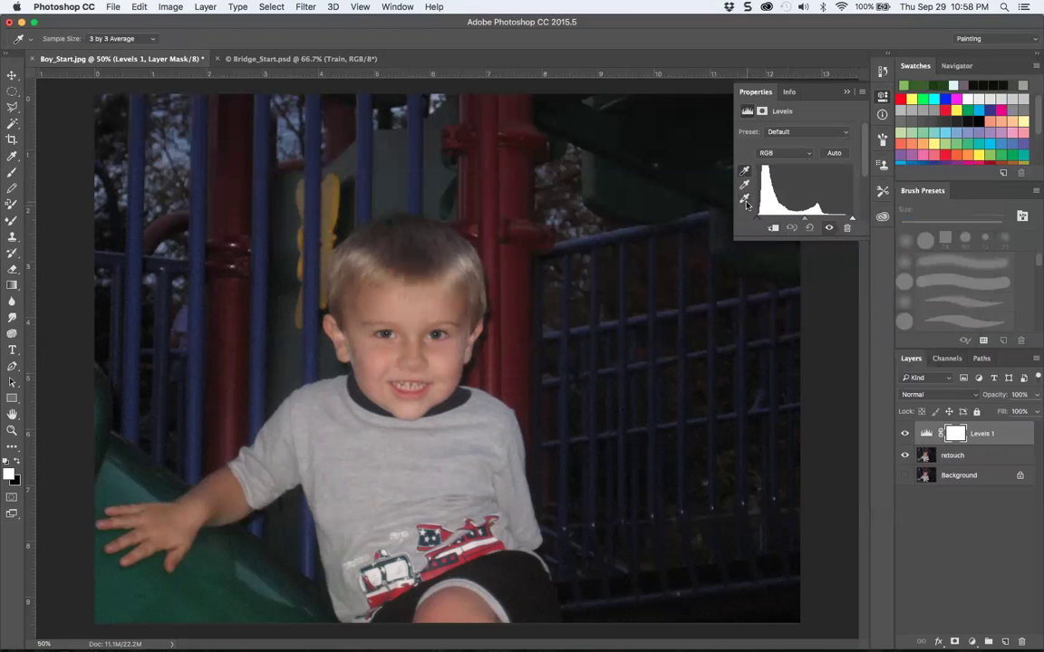
click(487, 401)
key(super+z)
click(104, 335)
key(super+z)
Sample gray points on the shirt and photo, then delete the Levels 1 layer
click(744, 184)
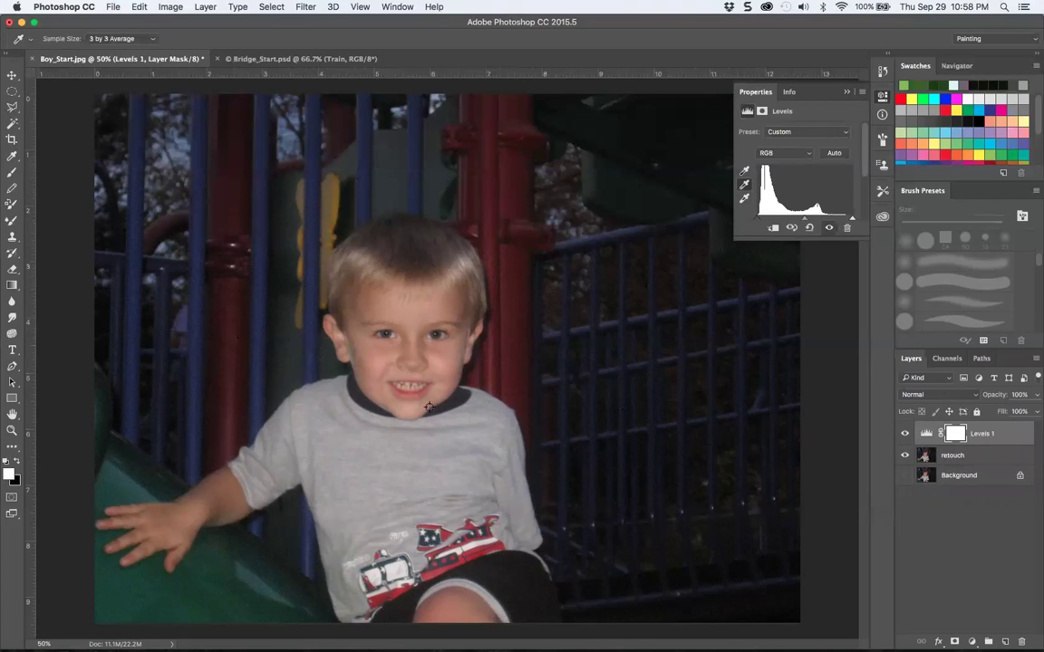
click(424, 453)
click(348, 507)
click(846, 226)
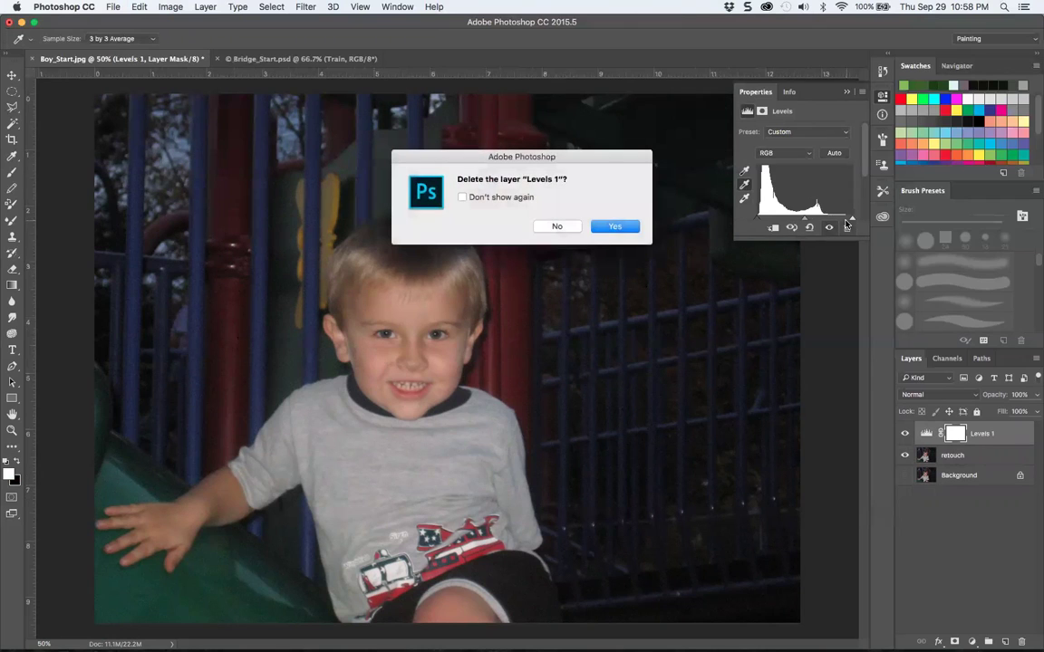
click(619, 226)
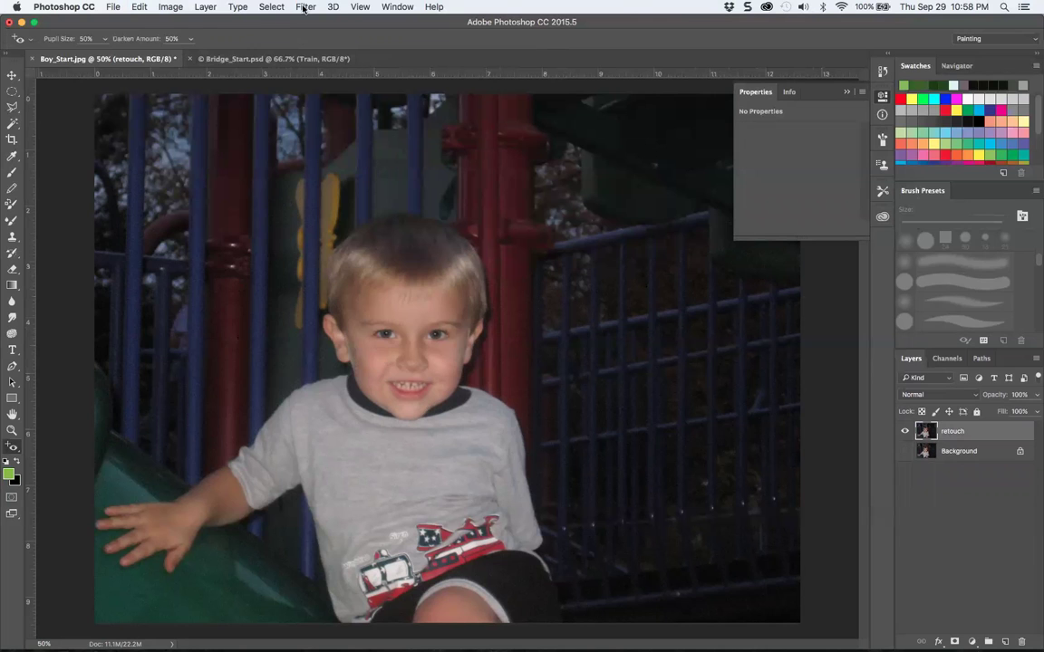
Choose Layer > New Adjustment Layer > Curves to get the New Layer dialog for Curves 1
click(172, 7)
mouse_move(194, 7)
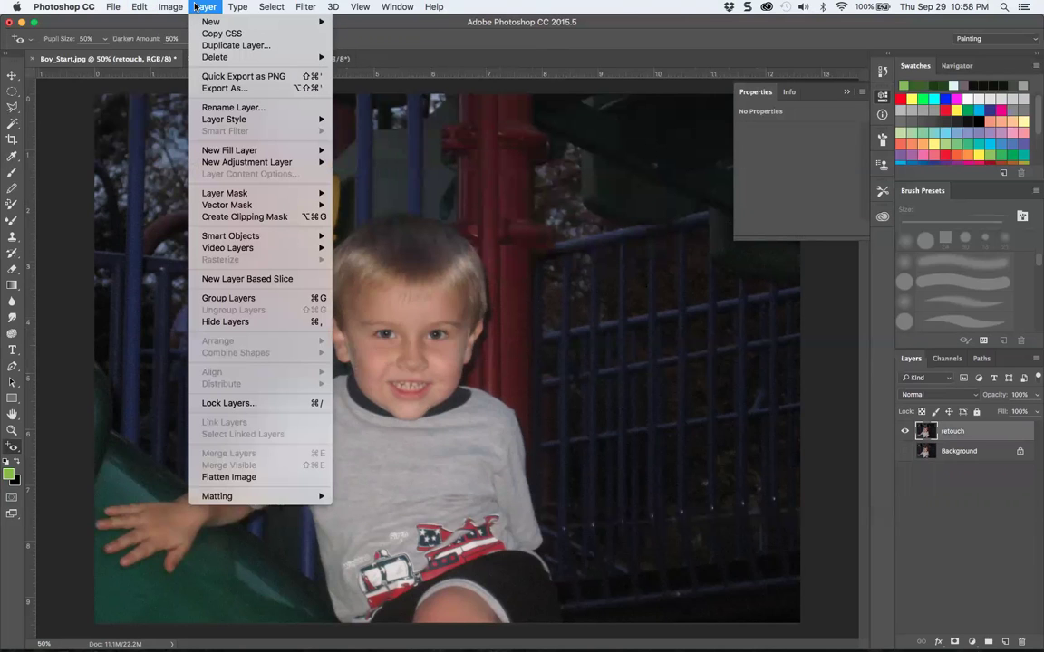
click(180, 8)
click(172, 7)
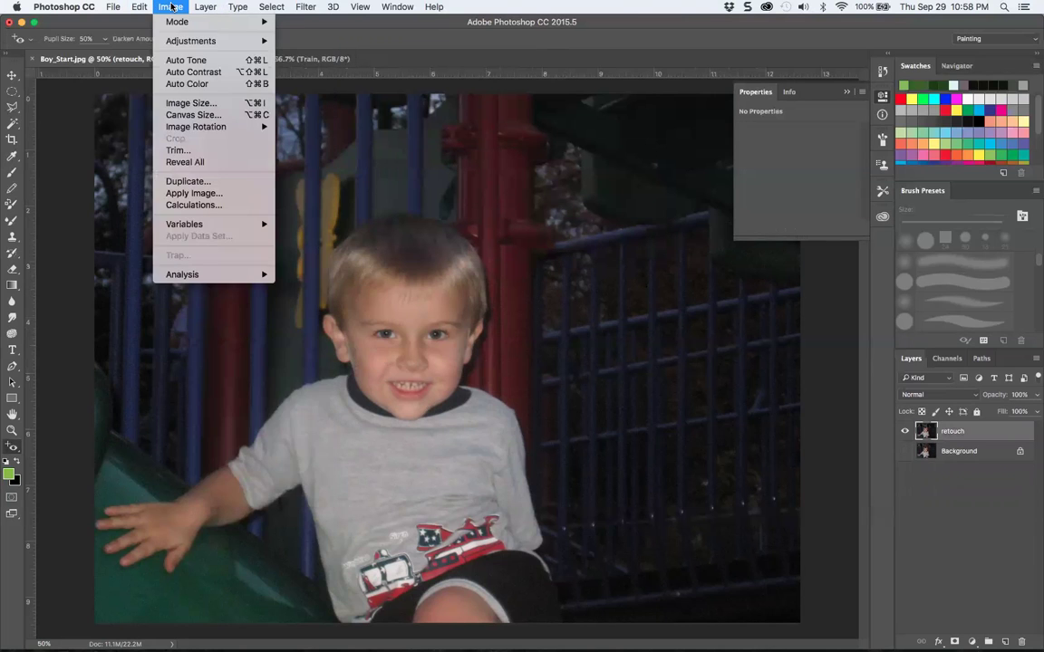
mouse_move(201, 7)
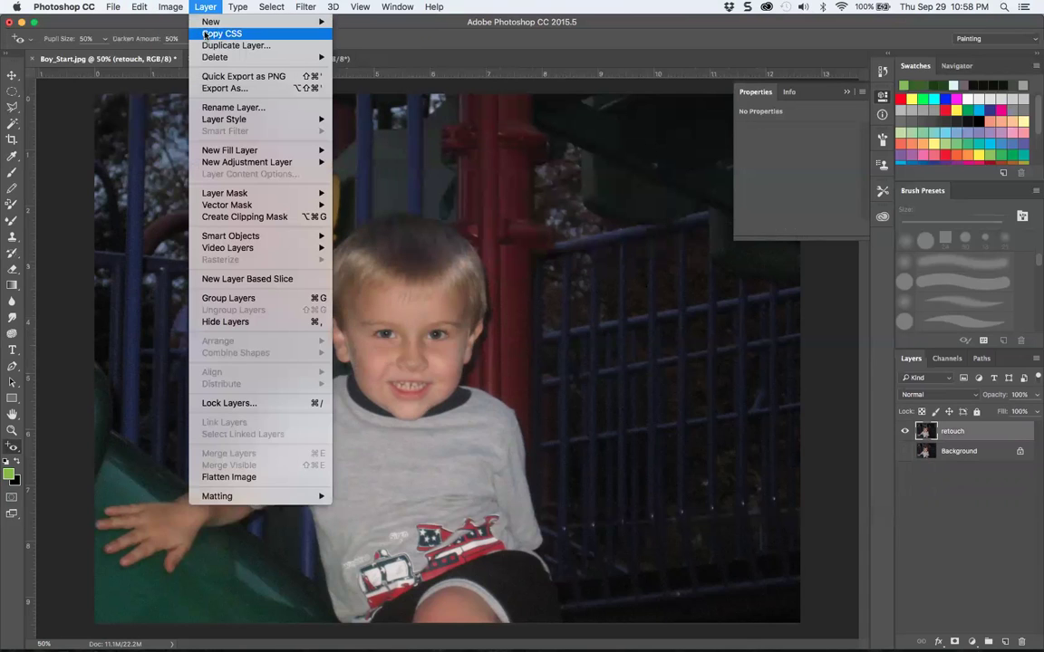
mouse_move(218, 162)
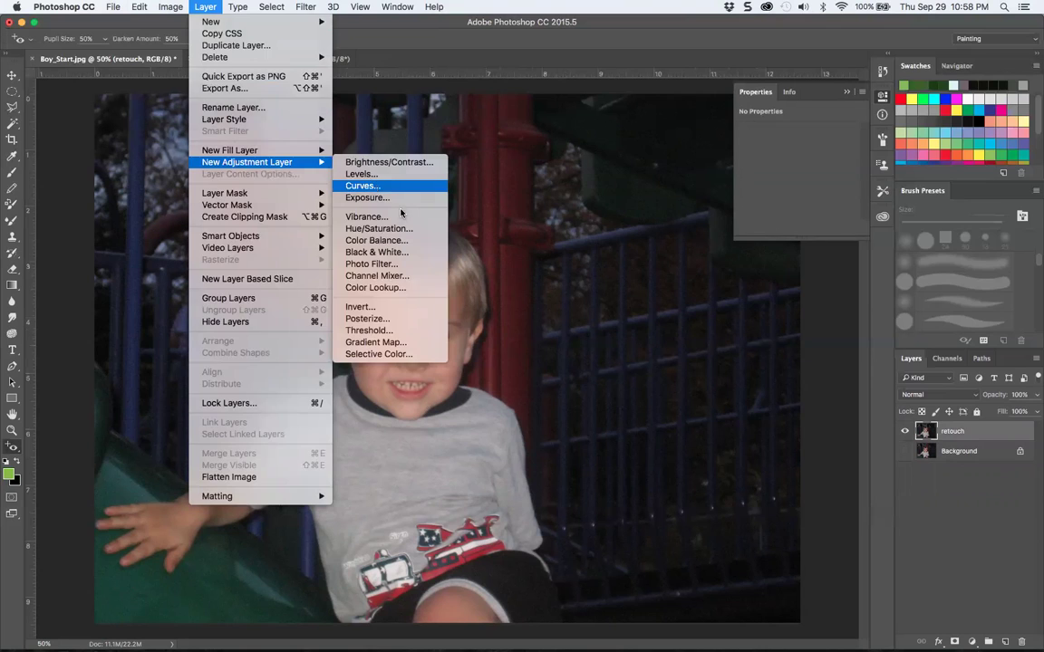
click(374, 187)
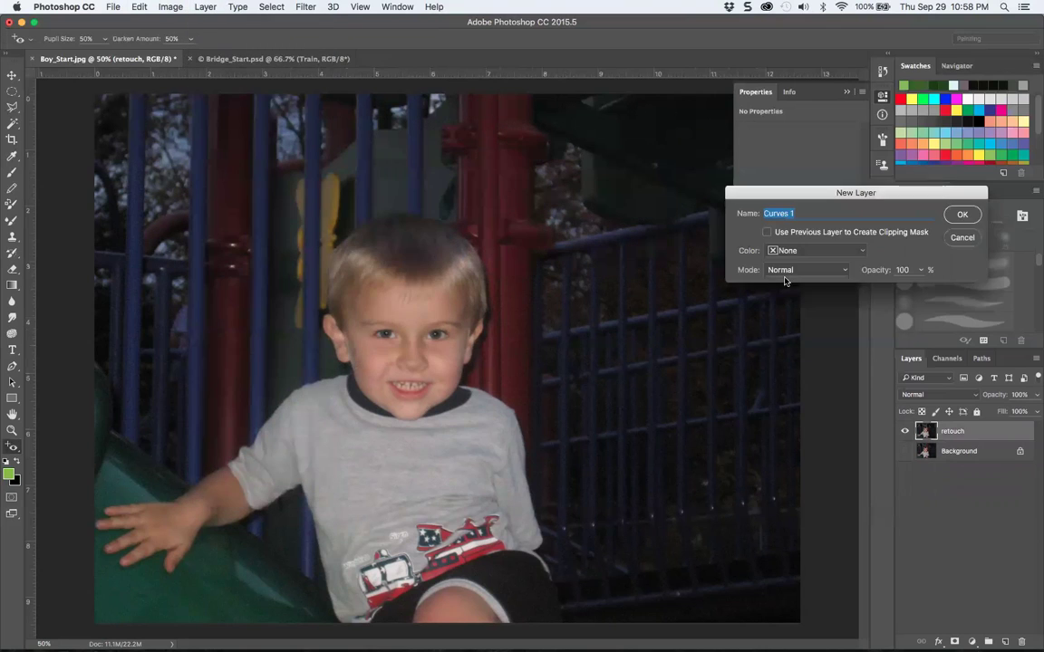
Create the Curves 1 layer, enlarge the Properties panel and keep the RGB channel
click(957, 213)
drag(727, 240, 637, 374)
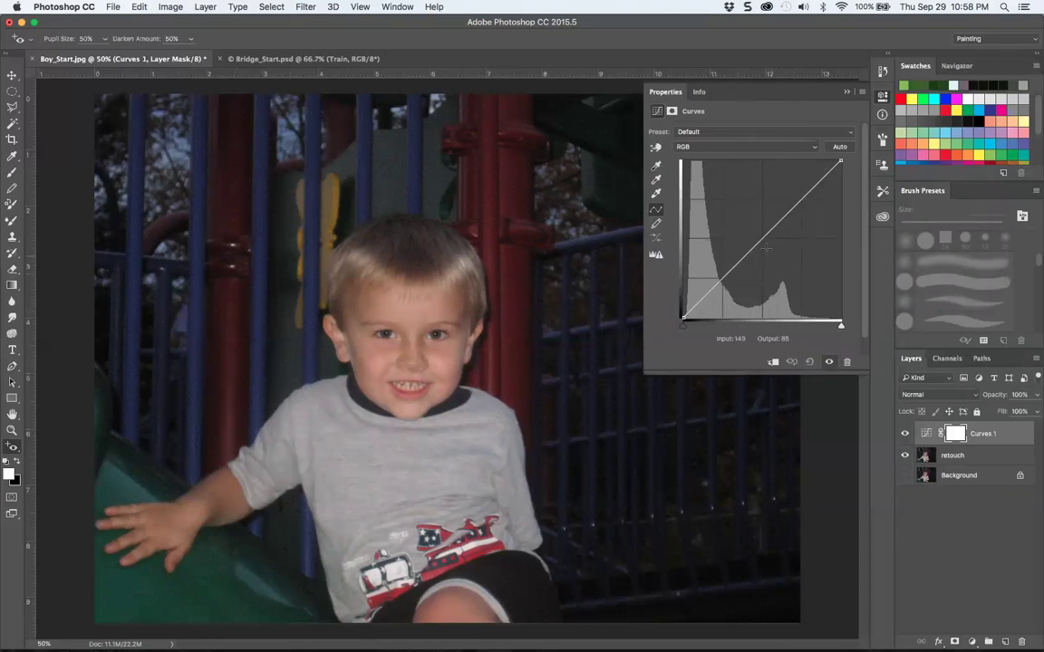
click(816, 149)
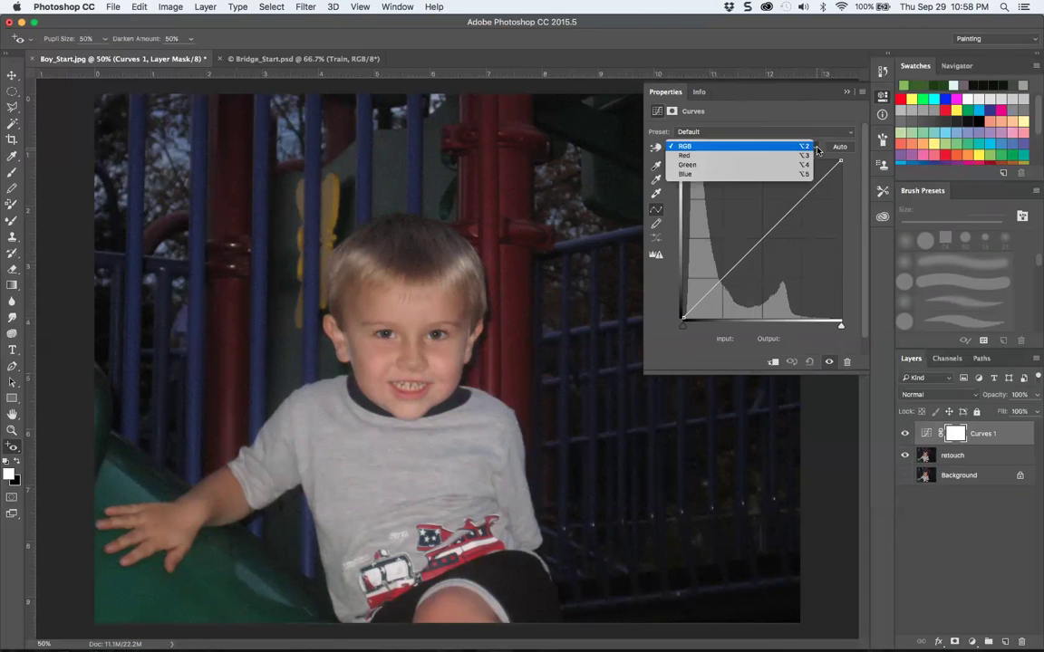
click(802, 237)
Raise the RGB curve point to Input 127 / Output 149, toggling Curves 1 to compare
drag(771, 232, 758, 233)
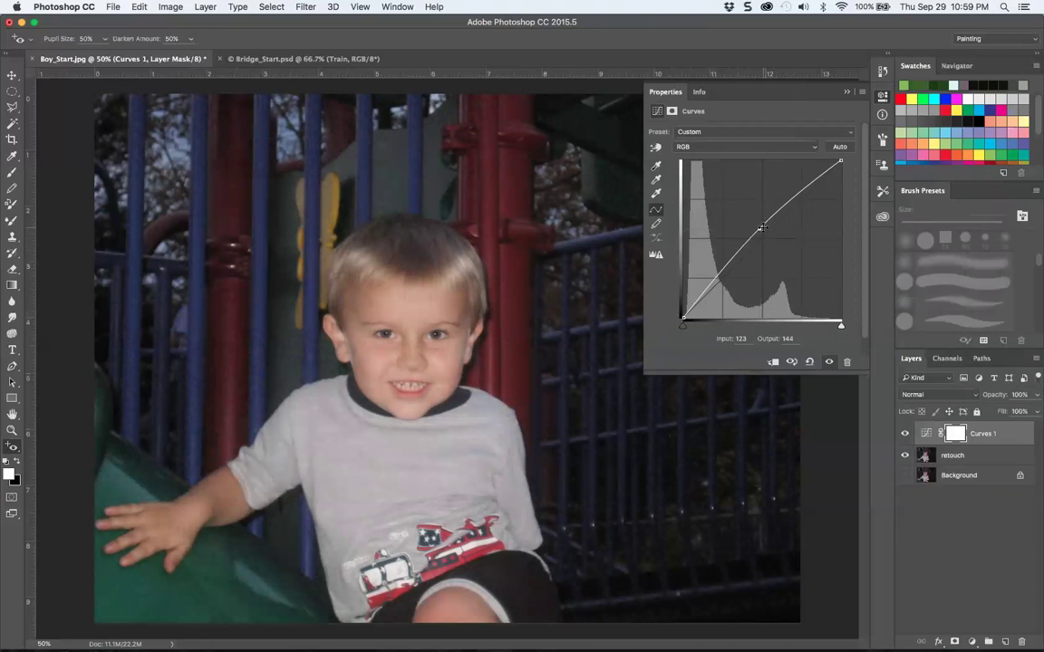
drag(761, 228, 762, 227)
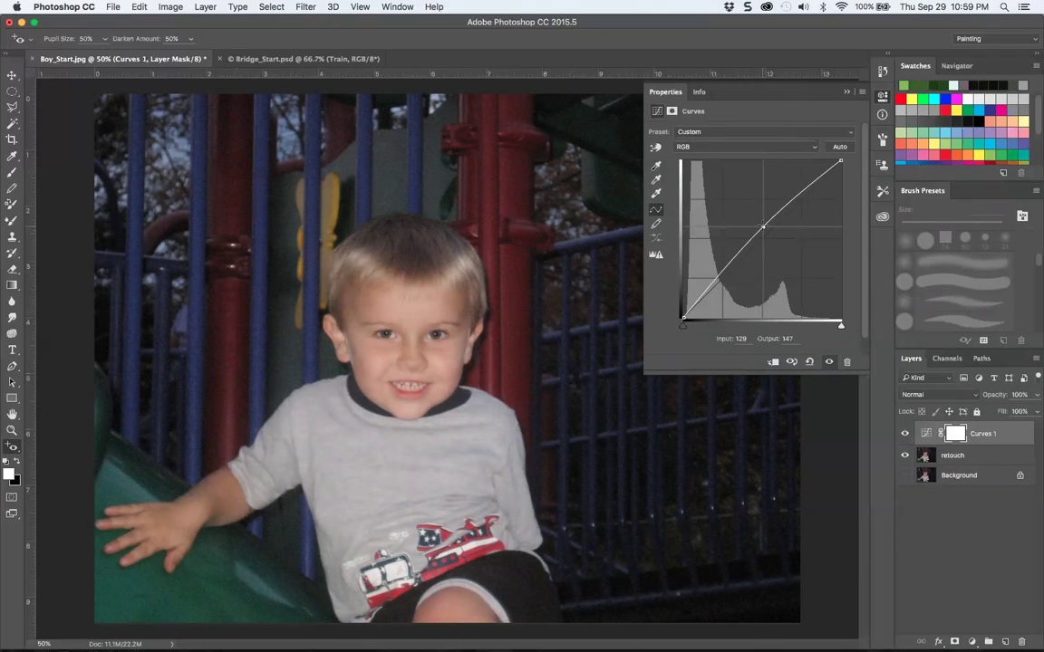
drag(763, 226, 761, 225)
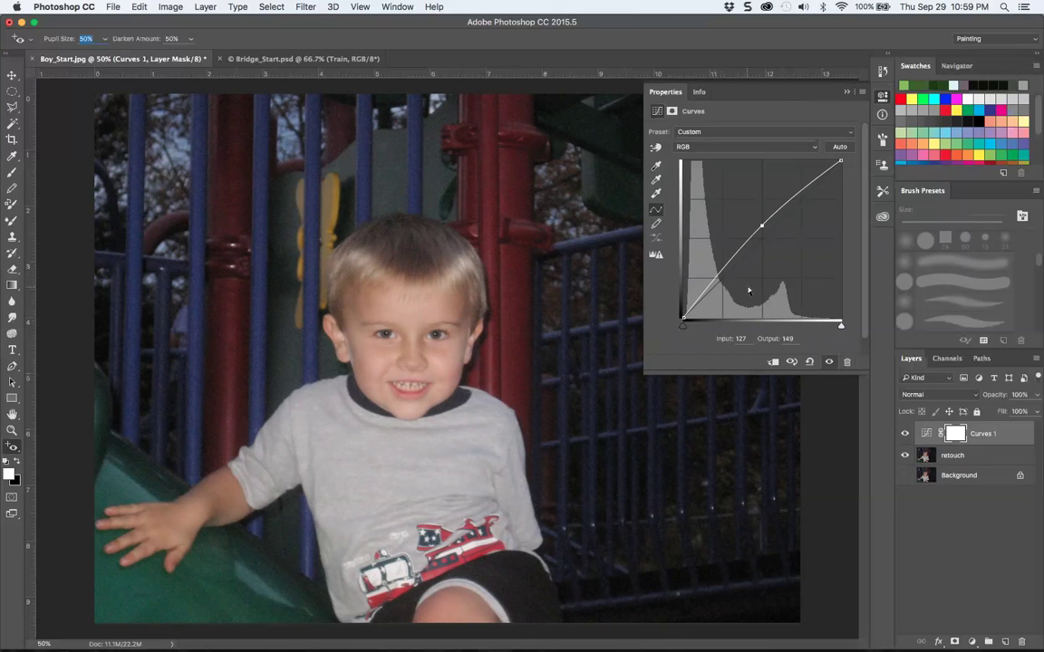
click(904, 434)
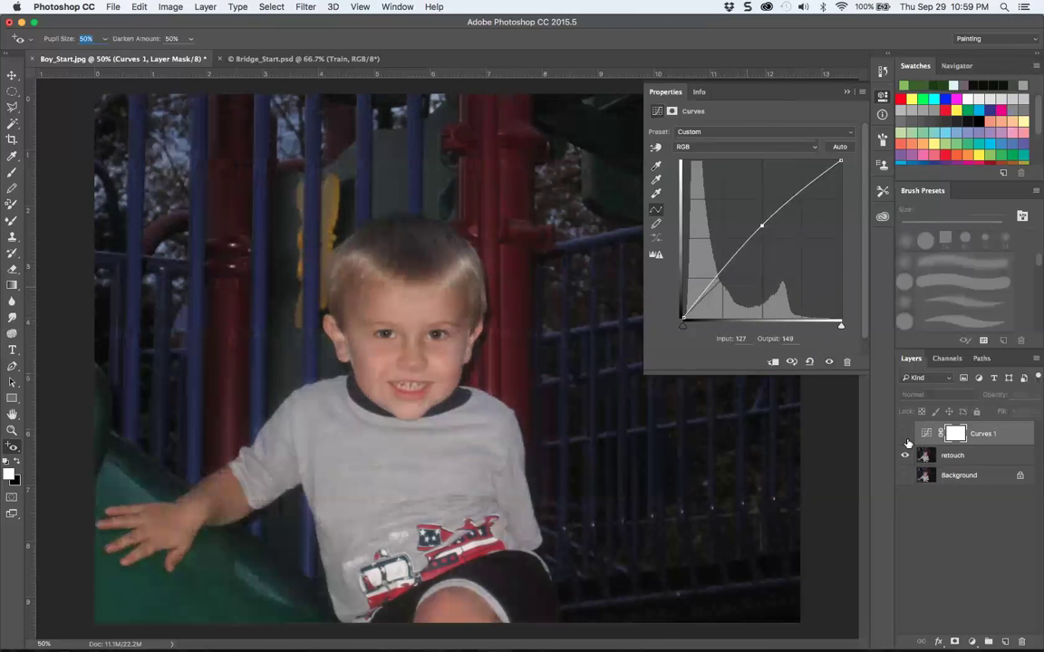
click(905, 434)
click(904, 435)
click(904, 434)
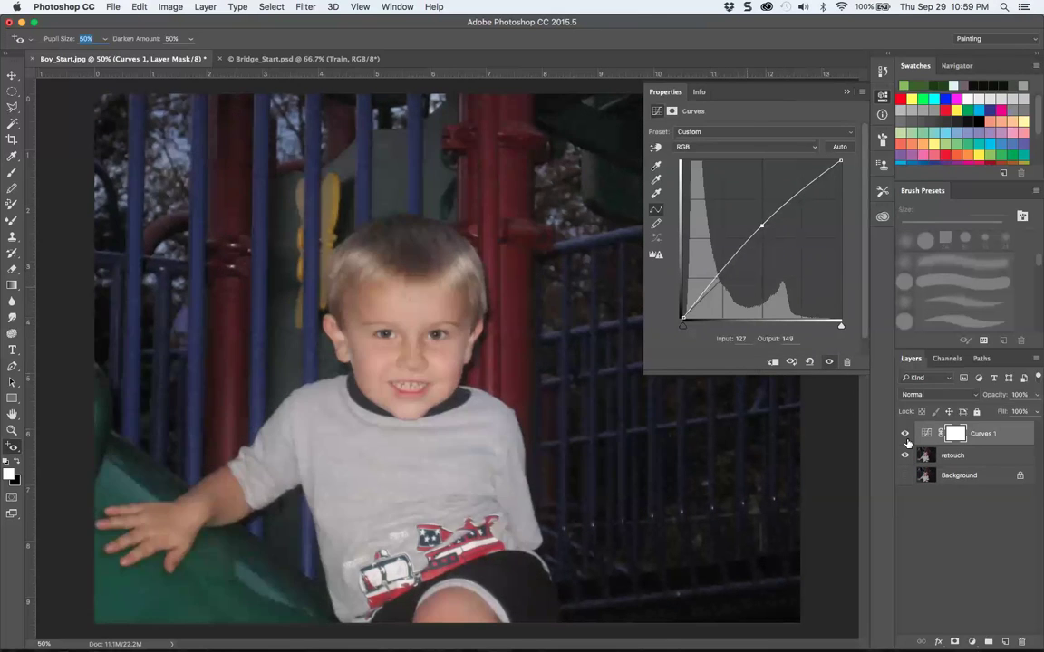
Add an Exposure 1 adjustment layer via Layer > New Adjustment Layer > Exposure
click(237, 7)
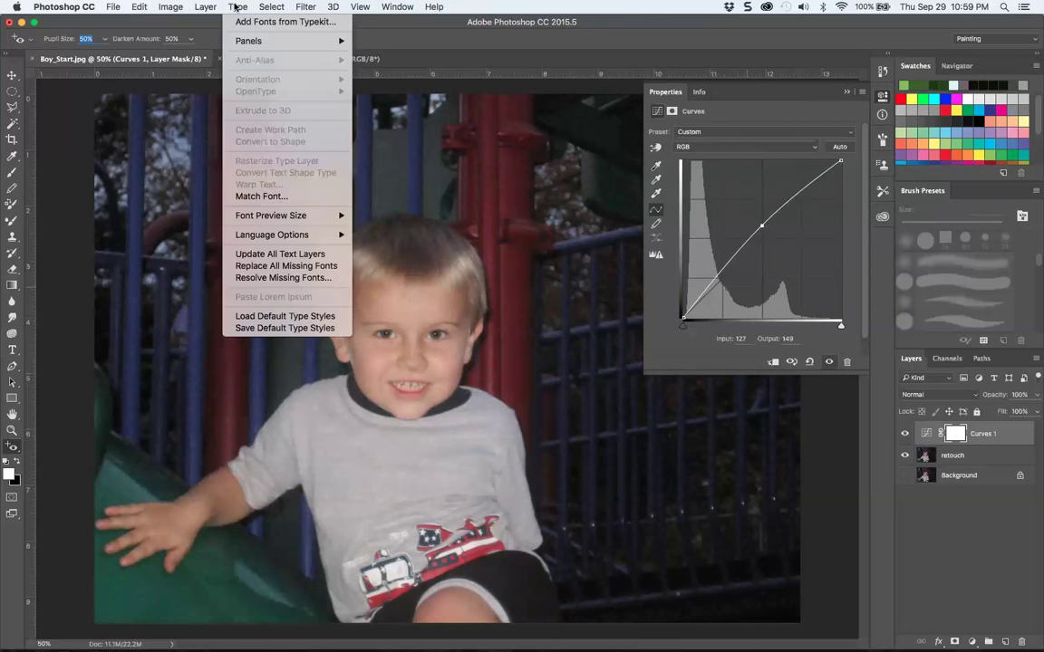
mouse_move(204, 7)
mouse_move(242, 120)
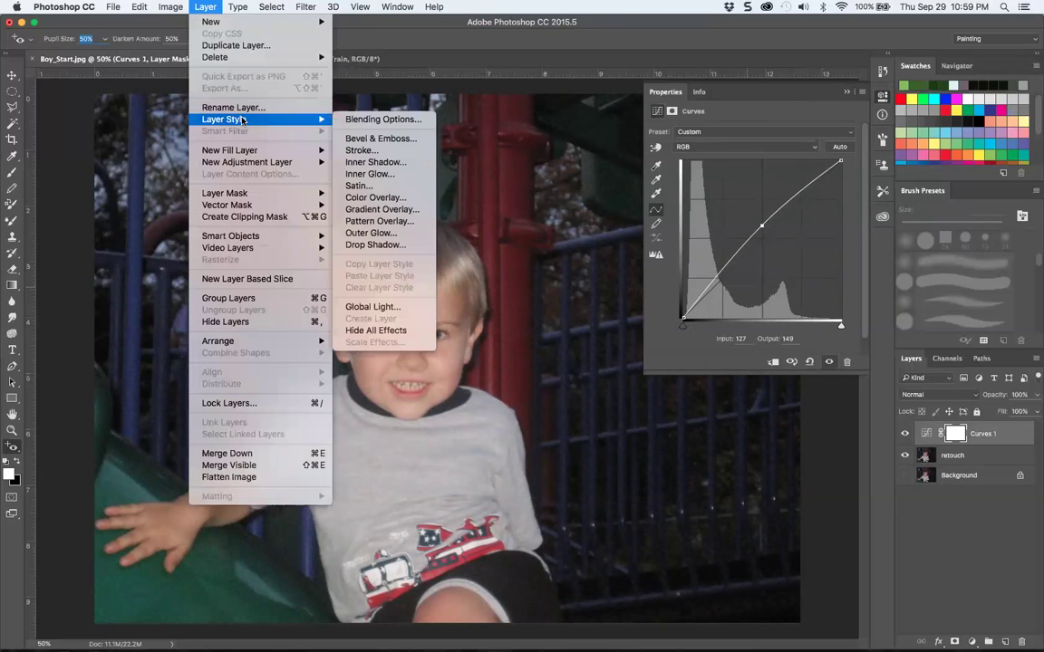
mouse_move(218, 163)
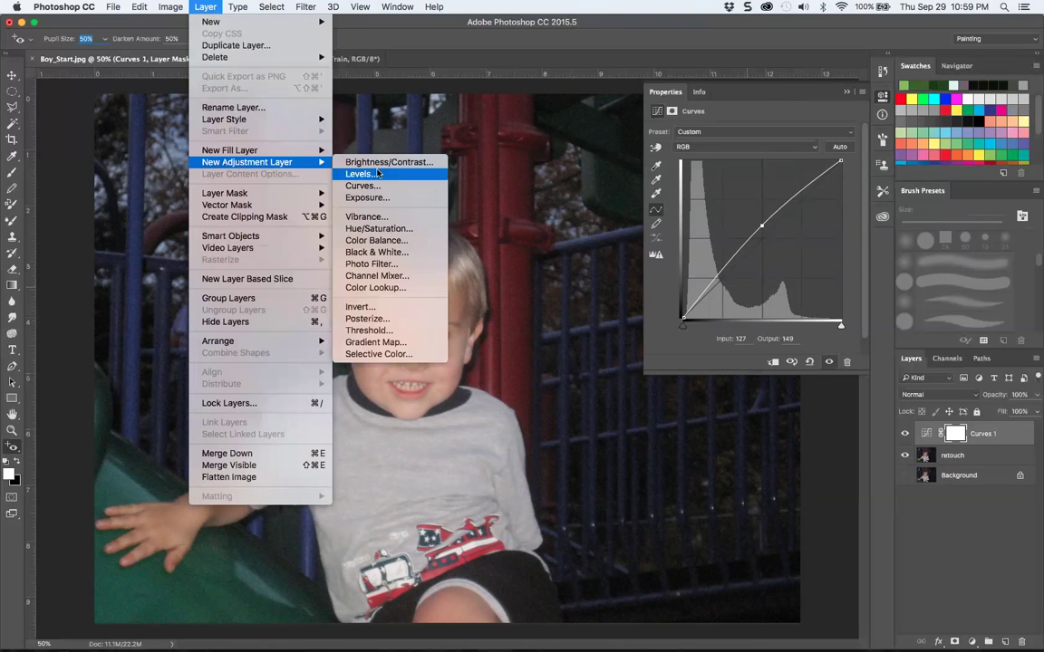
click(374, 198)
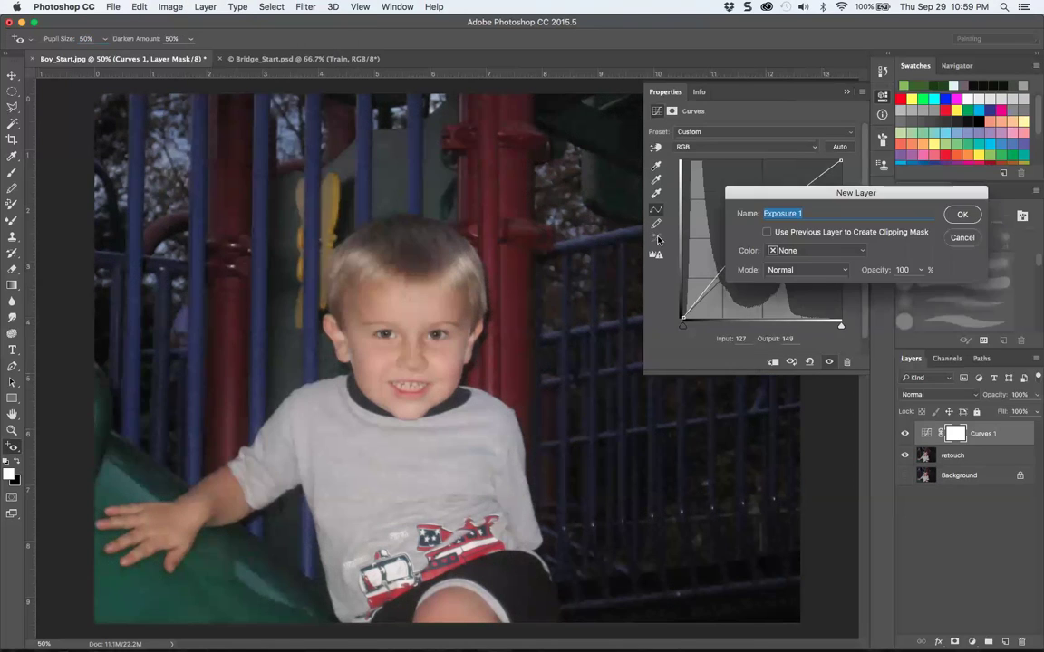
click(959, 215)
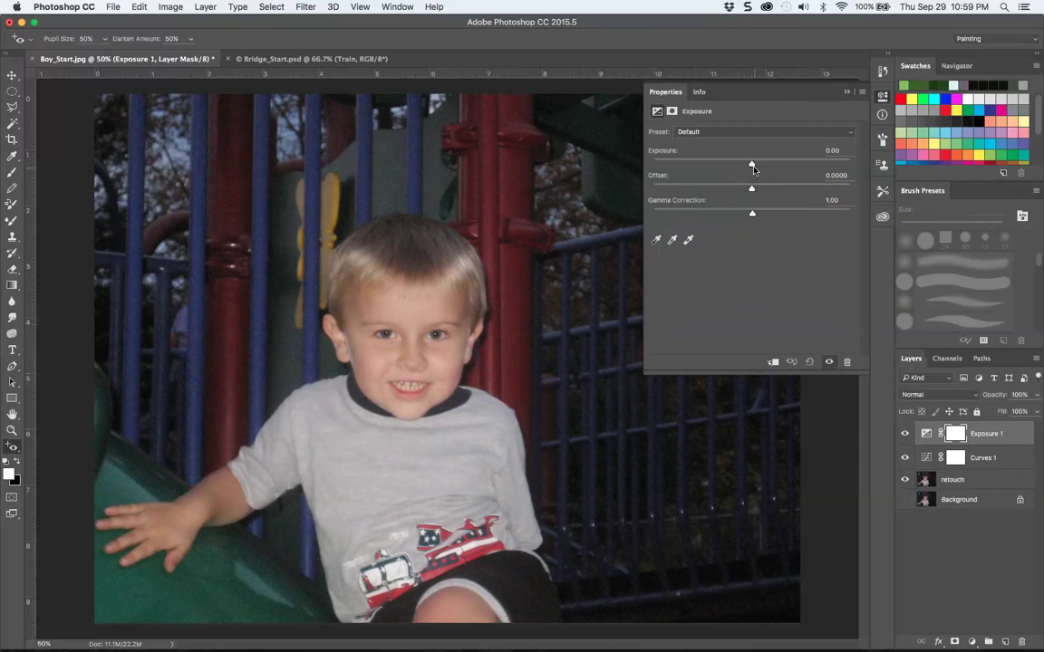
Set Exposure to +0.27, Offset to -0.0079 and Gamma Correction to 1.11
mouse_move(752, 164)
mouse_down()
mouse_move(736, 164)
mouse_move(766, 170)
mouse_move(739, 170)
mouse_move(756, 173)
mouse_up()
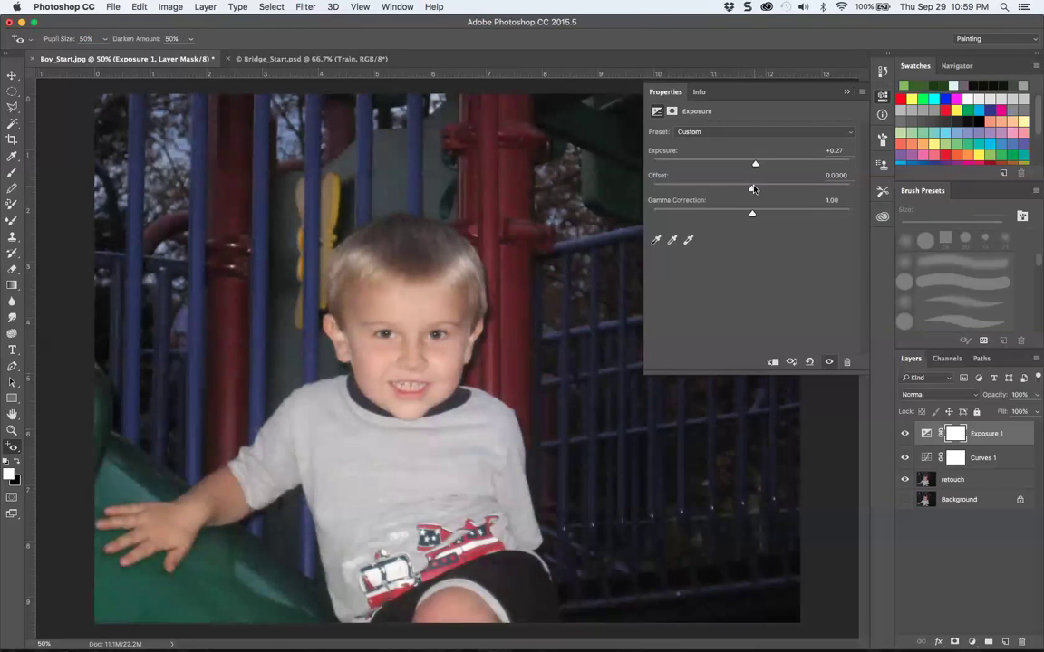
mouse_move(753, 188)
mouse_down()
mouse_move(761, 191)
mouse_move(750, 190)
mouse_up()
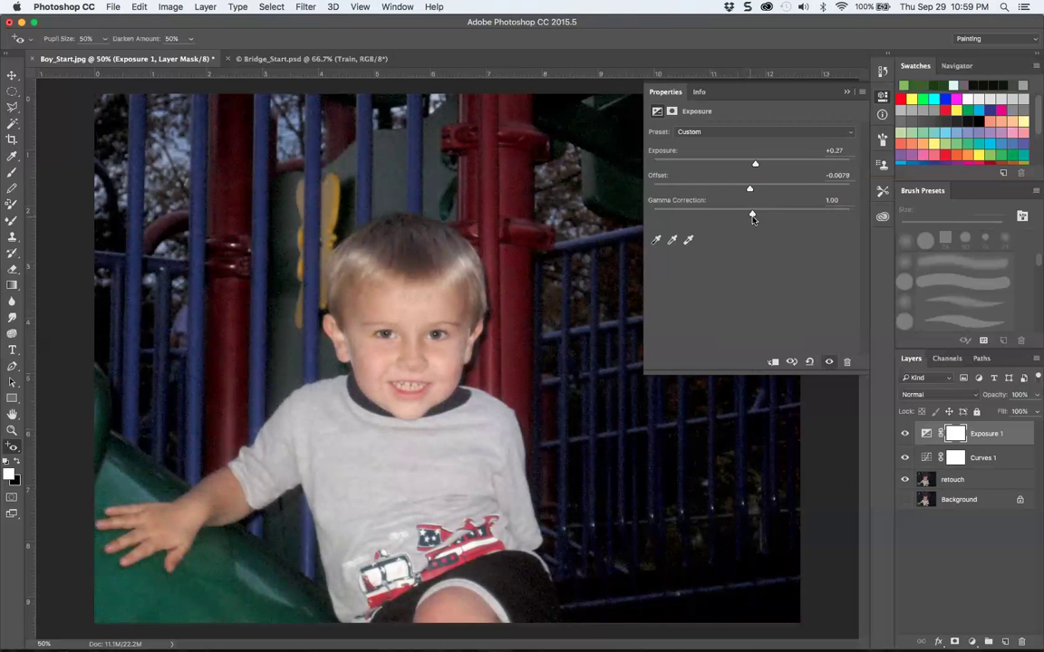
click(688, 248)
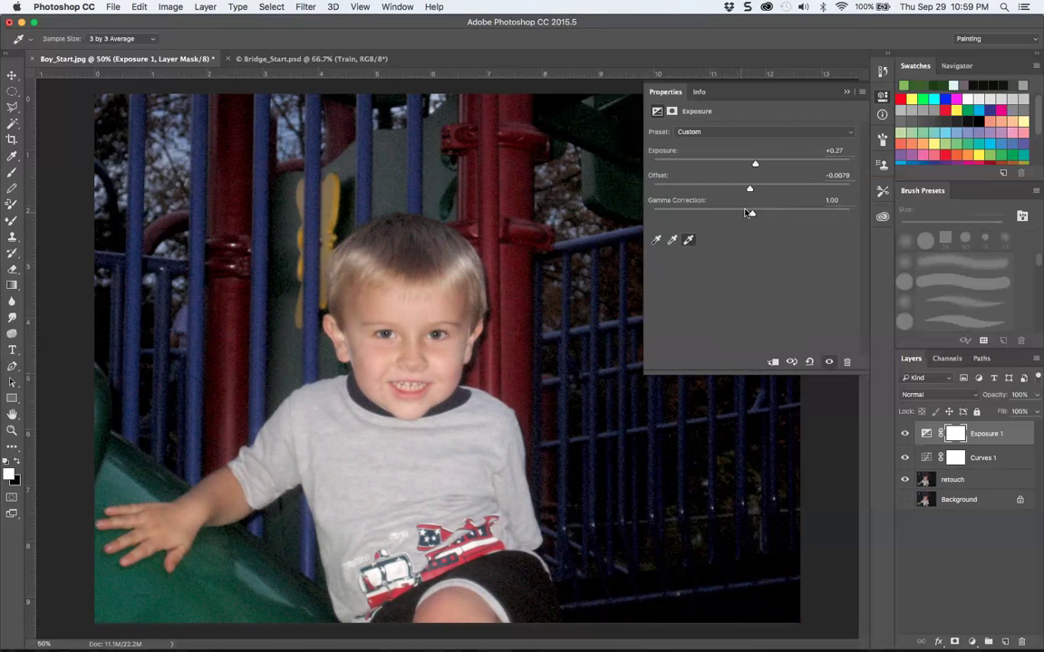
mouse_move(752, 214)
mouse_down()
mouse_move(791, 216)
mouse_move(706, 215)
mouse_move(745, 224)
mouse_up()
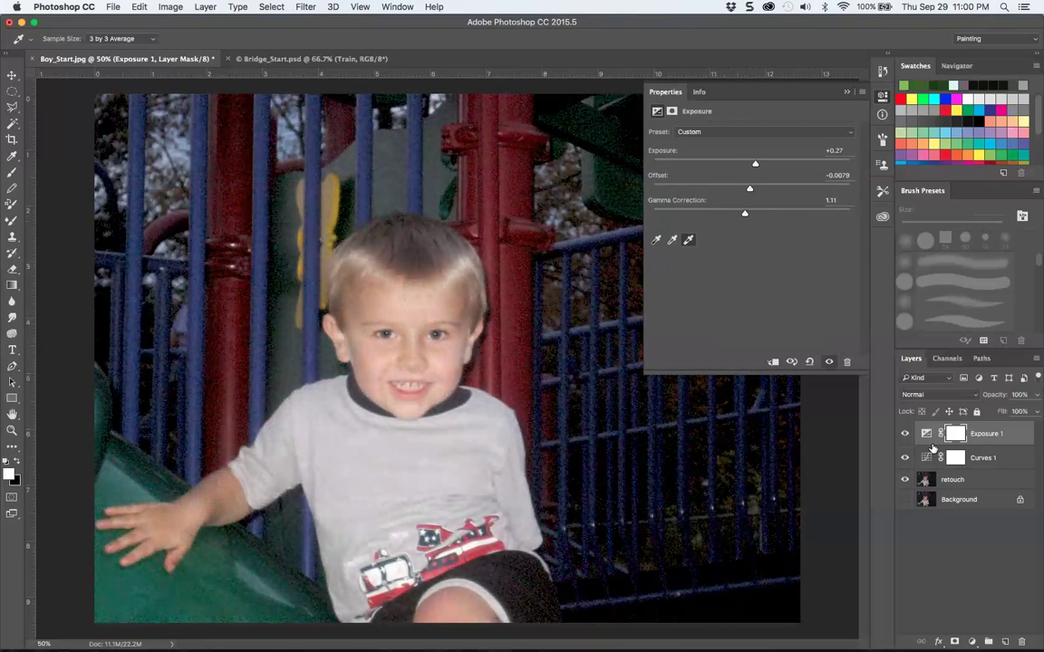
click(906, 434)
click(906, 435)
click(906, 435)
click(906, 435)
click(906, 435)
click(906, 435)
click(905, 434)
click(906, 435)
click(905, 435)
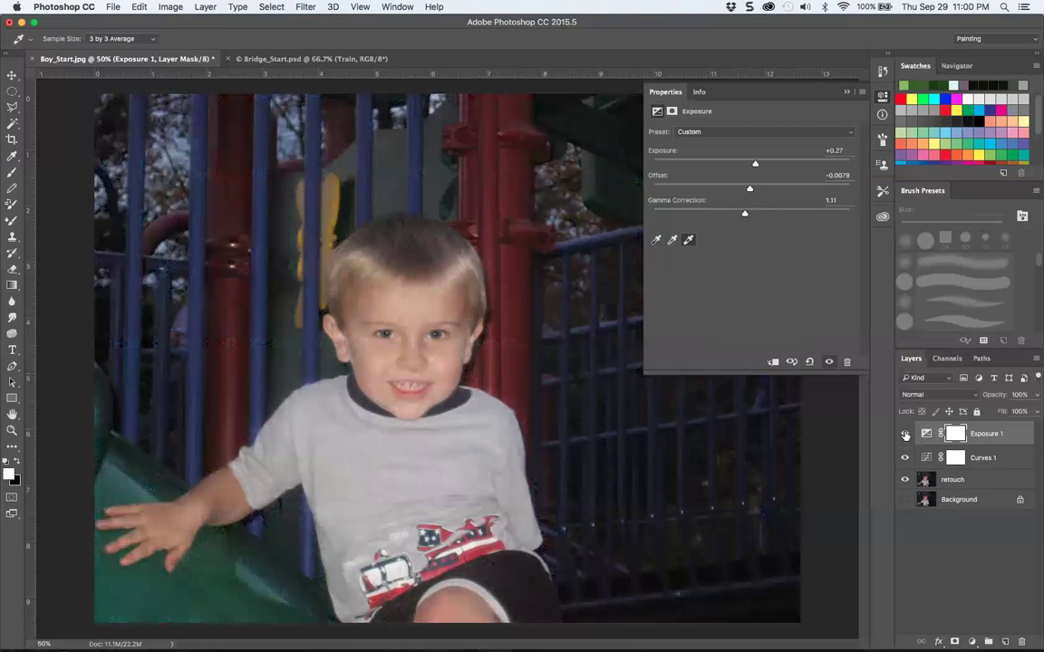
click(905, 435)
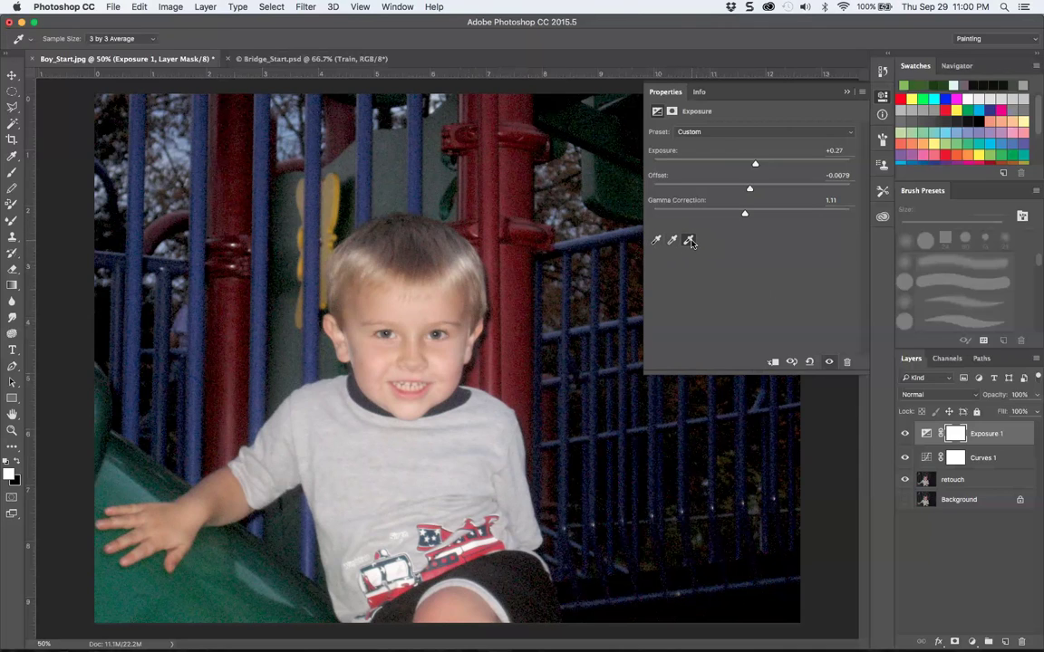
Show the narrowed Info panel, view retouch alone, then re-enable Curves 1 and Exposure 1
click(700, 93)
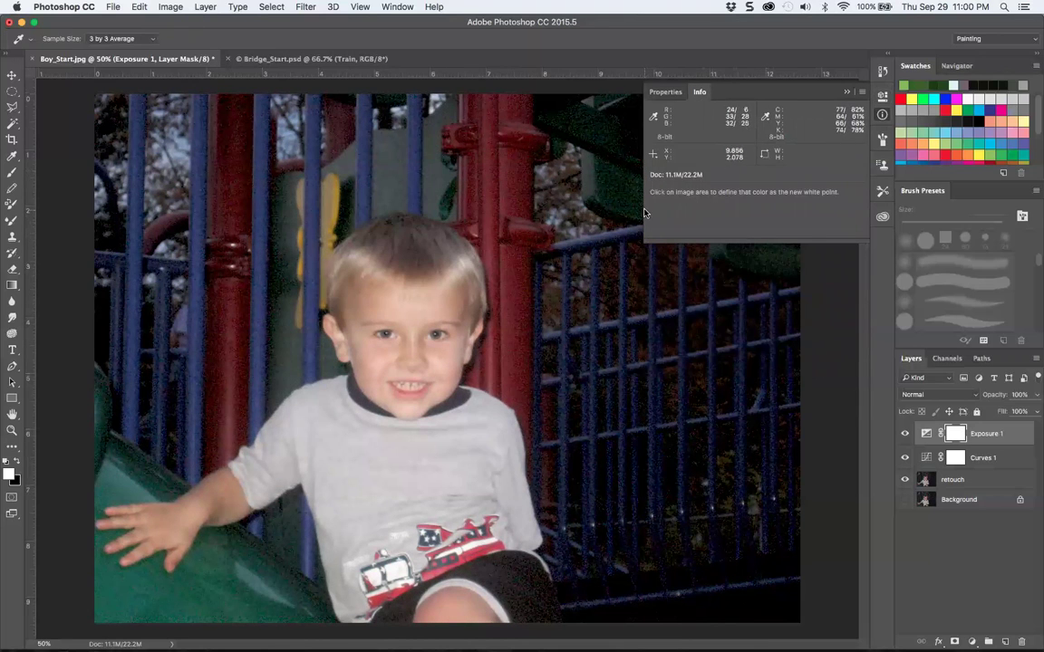
drag(646, 241, 736, 241)
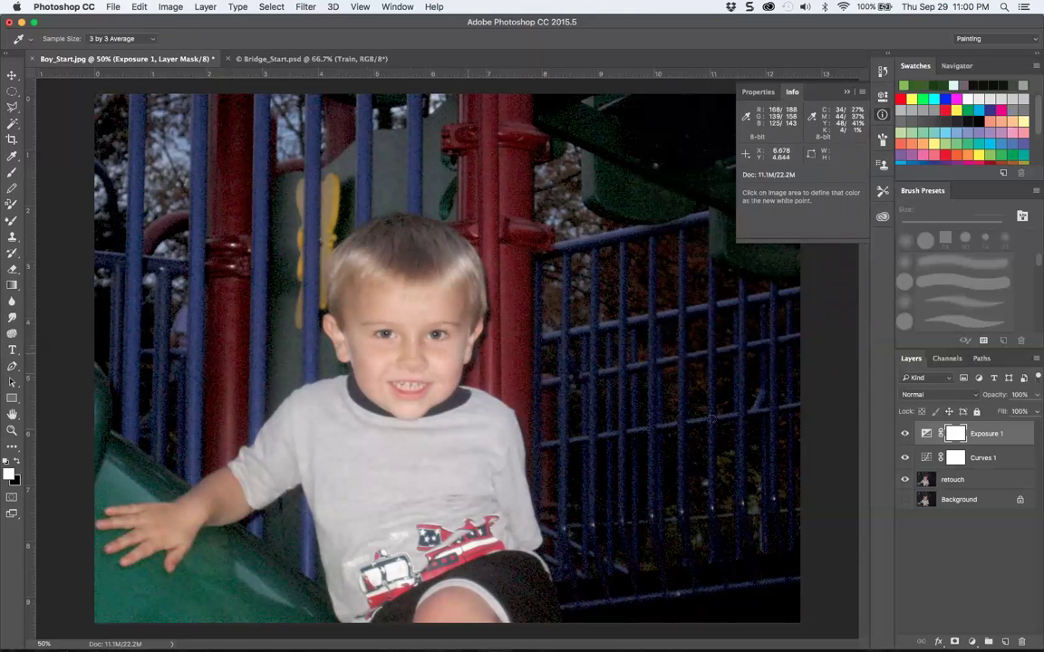
alt+click(904, 477)
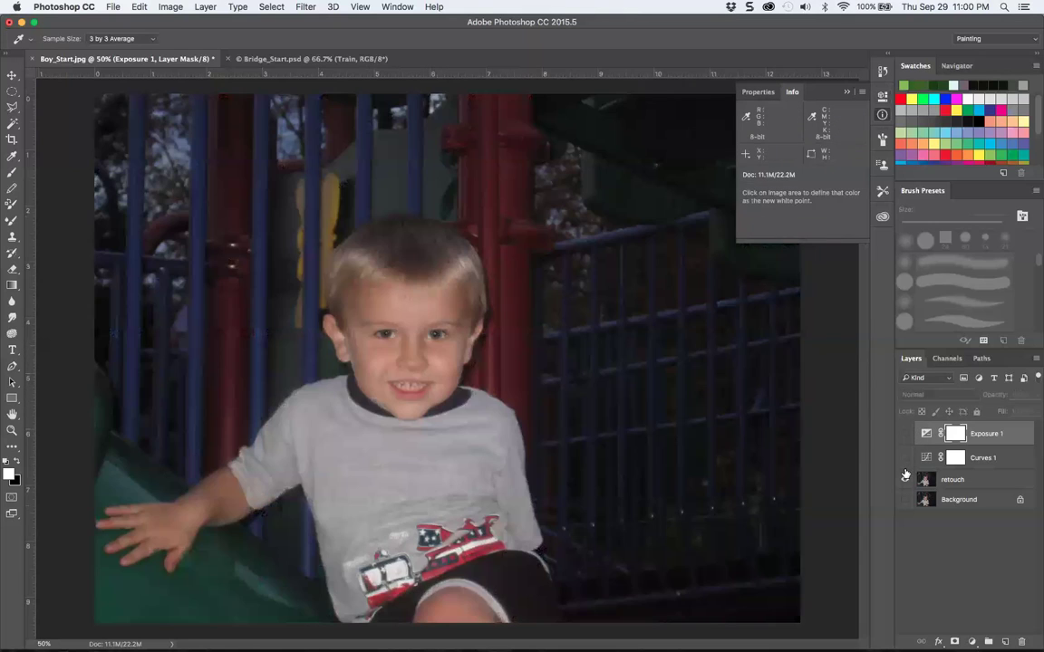
click(905, 457)
click(906, 433)
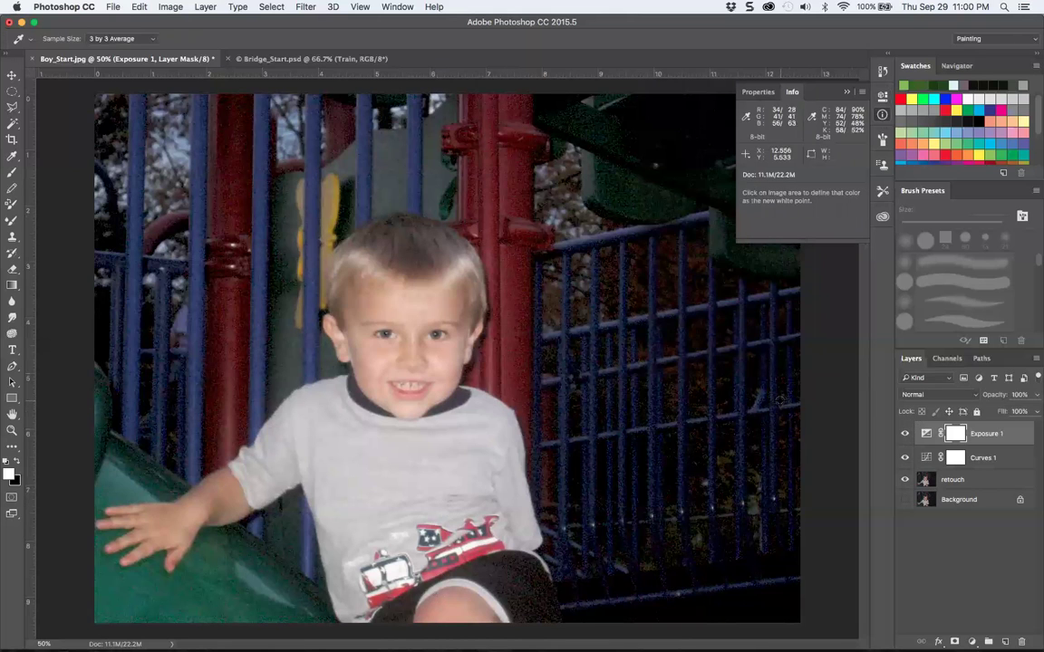